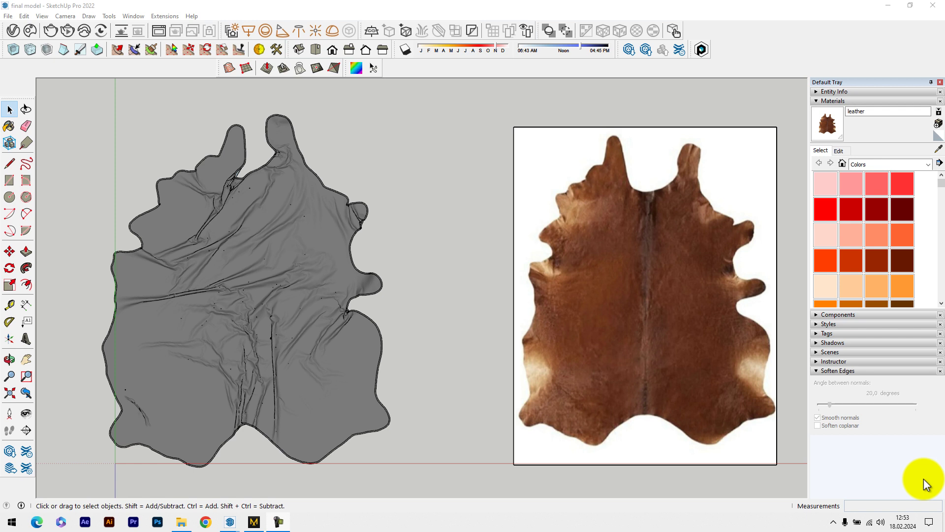
# Inspect the leather model's edge up close, return to the previous view, and select the cowhide image
pyautogui.scroll(1, 293, 361)
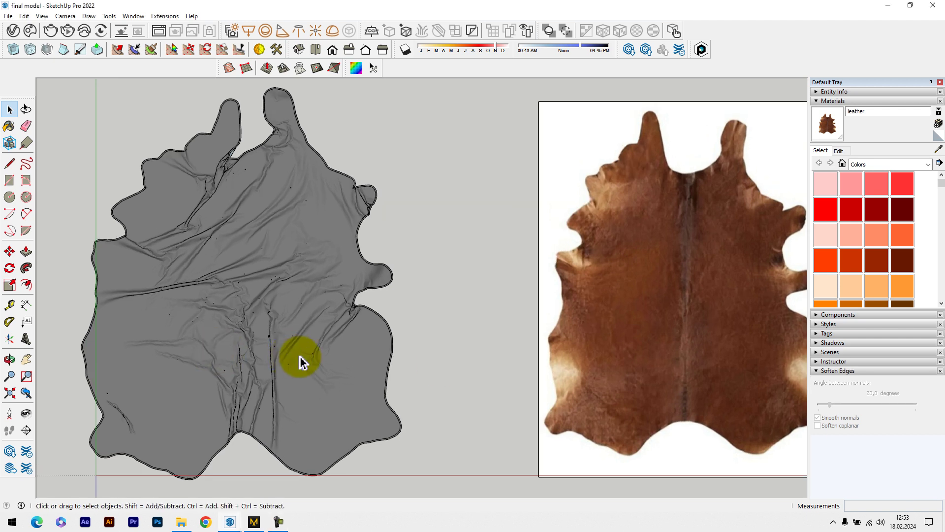
pyautogui.scroll(3, 412, 312)
pyautogui.scroll(1, 428, 306)
pyautogui.scroll(1, 428, 304)
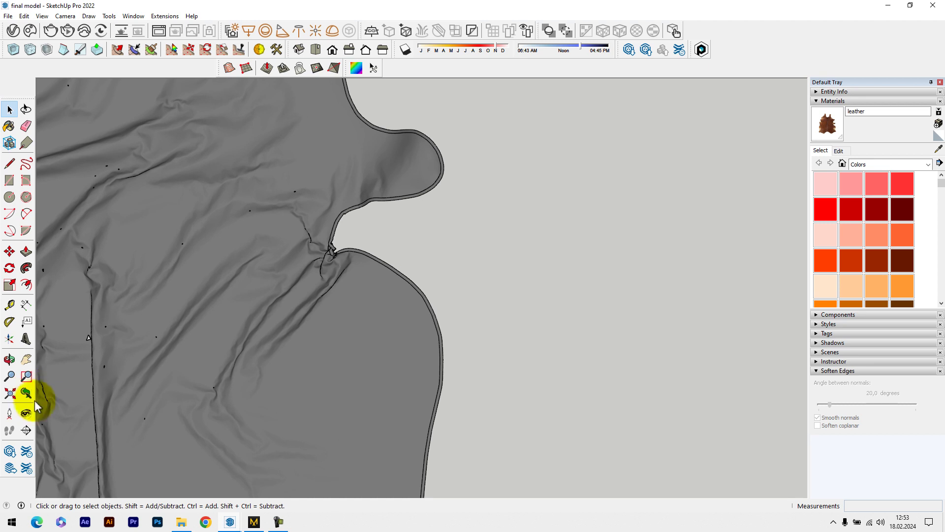
pyautogui.click(32, 390)
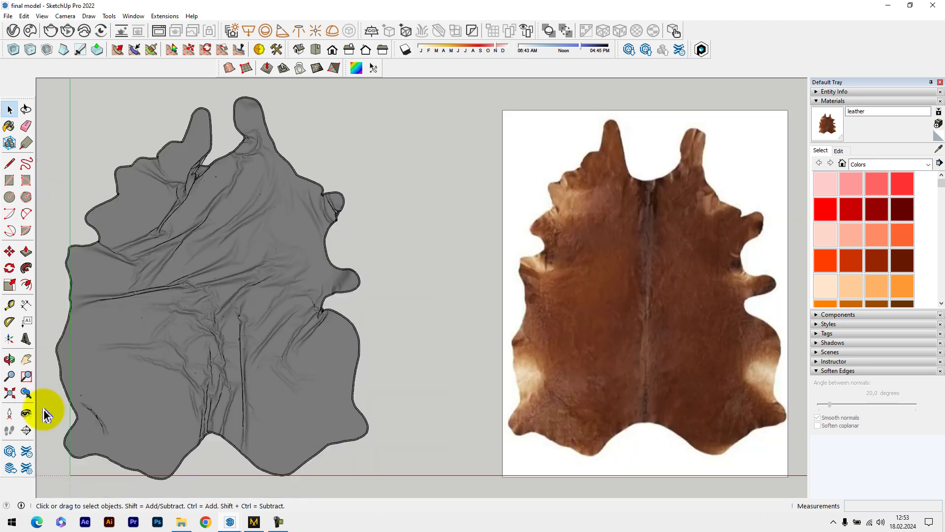
pyautogui.click(554, 246)
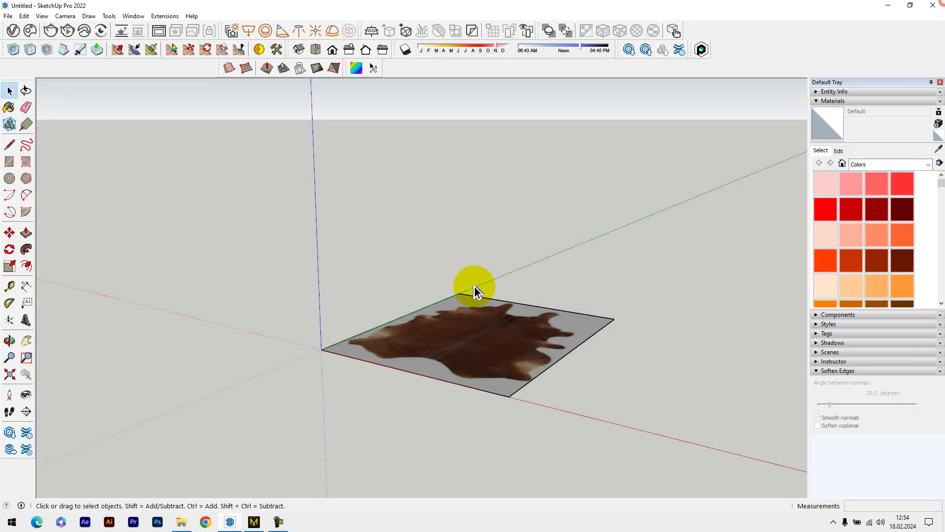
# From a top-down view, export the cowhide image plane as an OBJ 3D model to the chosen folder
pyautogui.moveTo(475, 290); pyautogui.dragTo(502, 340, button='middle')
pyautogui.scroll(3, 633, 415)
pyautogui.moveTo(538, 313)
pyautogui.mouseDown(button='middle')
pyautogui.moveTo(510, 333)
pyautogui.moveTo(521, 386)
pyautogui.moveTo(486, 327)
pyautogui.mouseUp(button='middle')
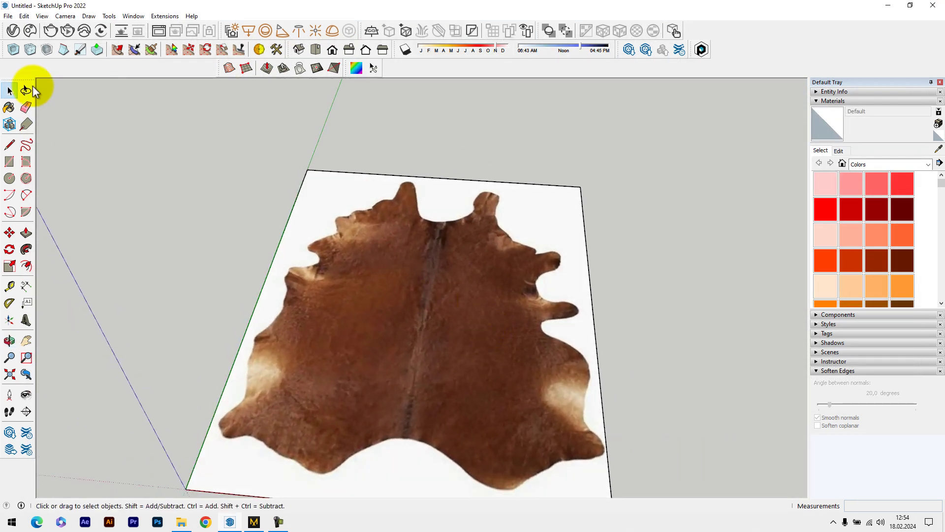
pyautogui.click(8, 15)
pyautogui.moveTo(45, 193)
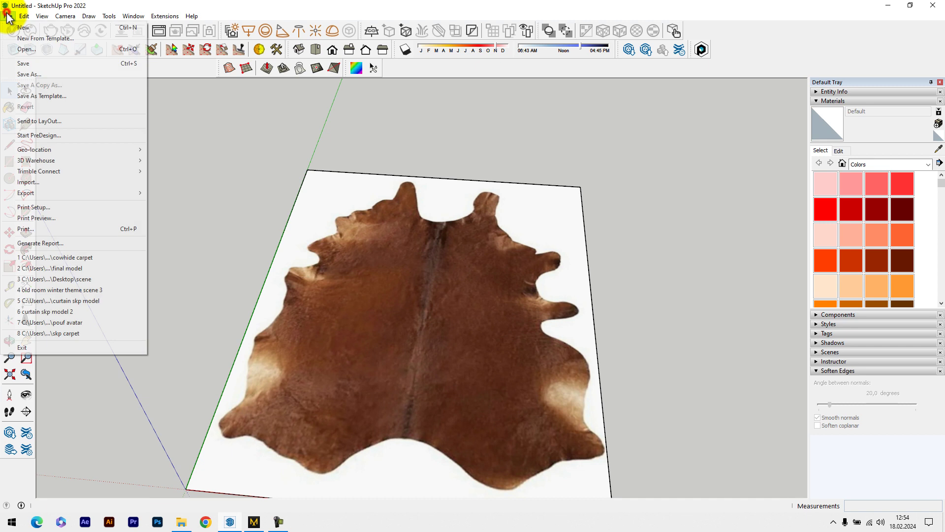
pyautogui.click(59, 194)
pyautogui.click(170, 193)
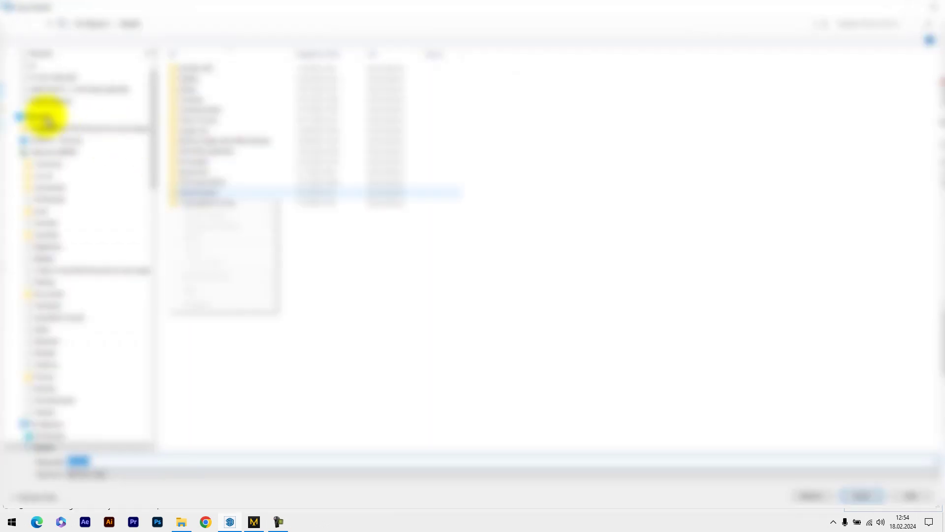
pyautogui.click(47, 118)
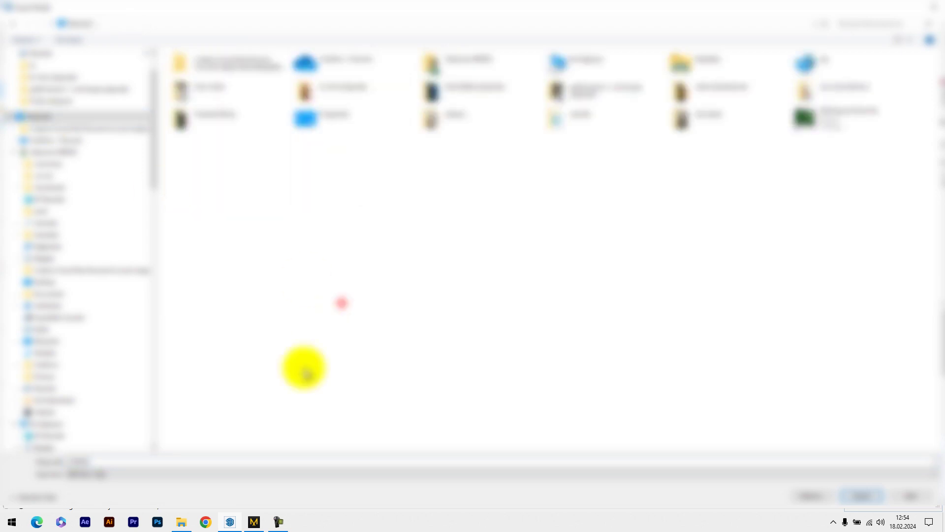
pyautogui.click(270, 460)
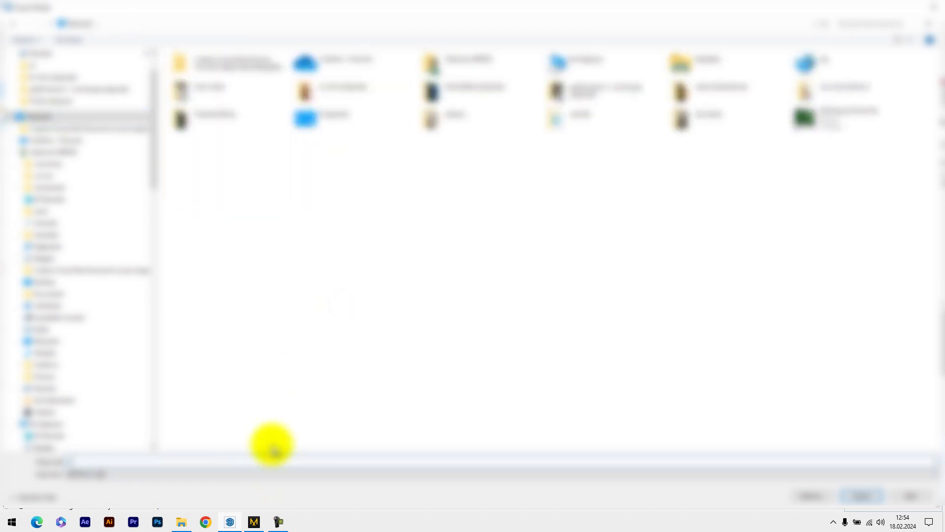
pyautogui.write('P')
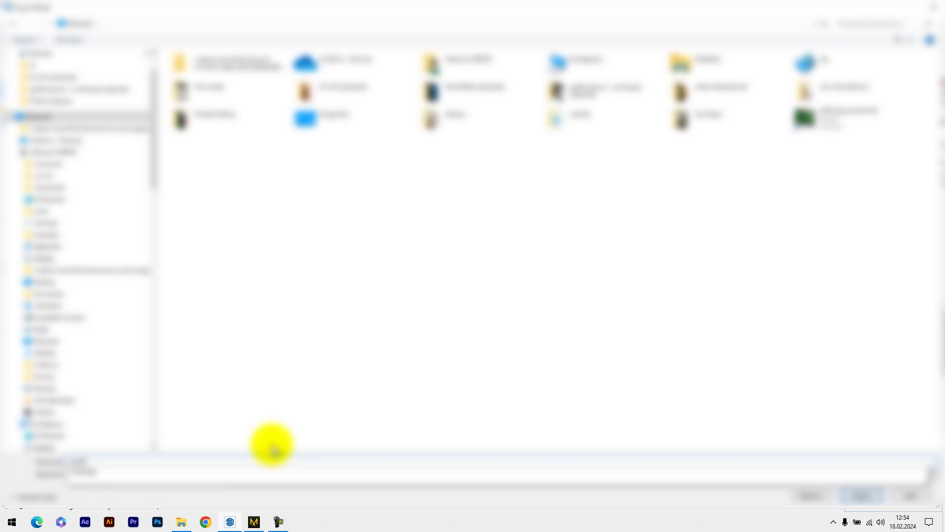
pyautogui.press('Escape')
pyautogui.write('ng')
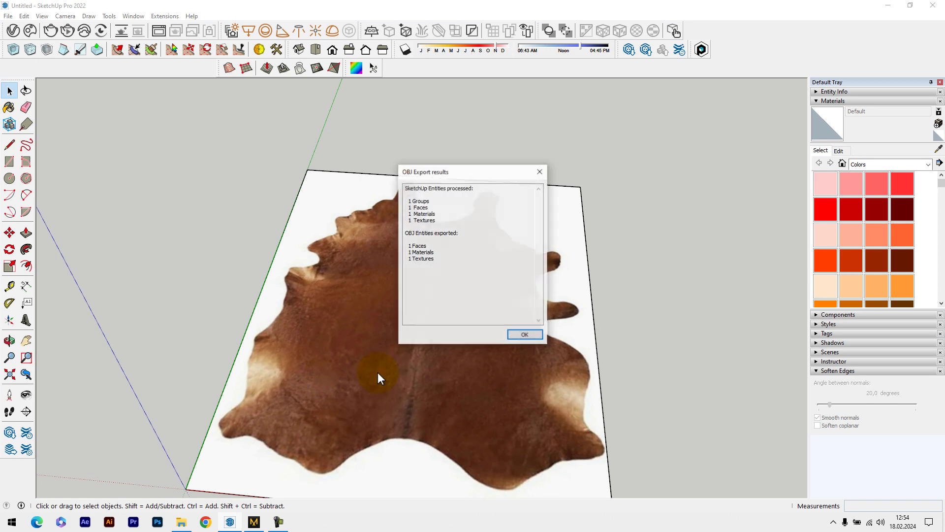
pyautogui.click(542, 333)
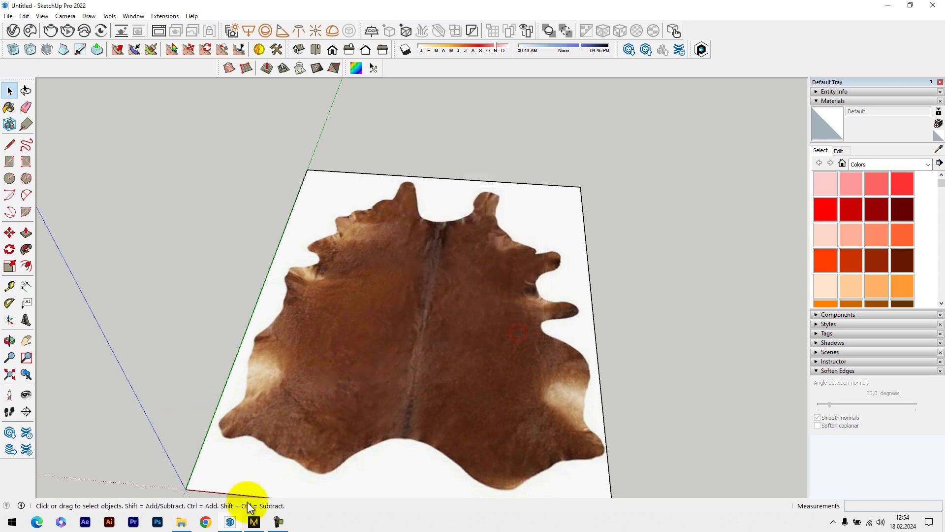
# Import the exported cowhide OBJ file into Marvelous Designer with Object Type set to Avatar
pyautogui.click(254, 522)
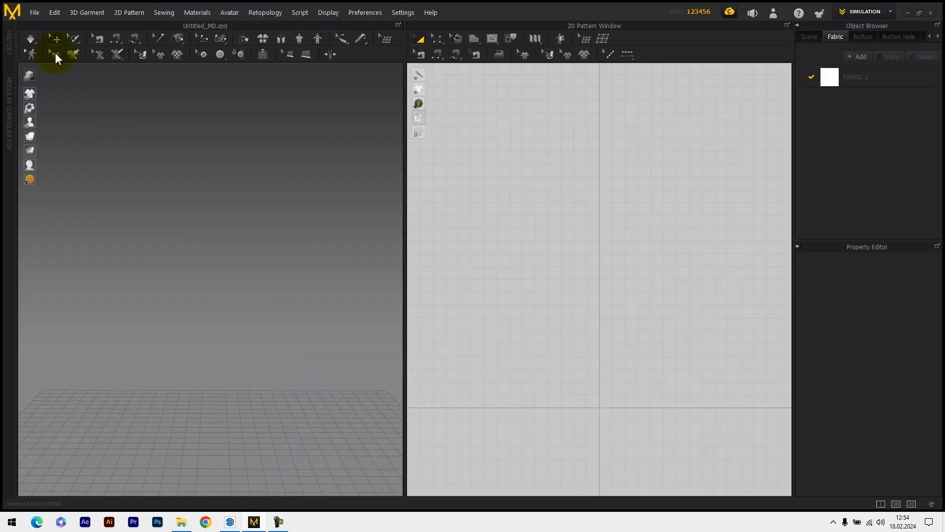
pyautogui.click(35, 12)
pyautogui.moveTo(40, 93)
pyautogui.click(98, 94)
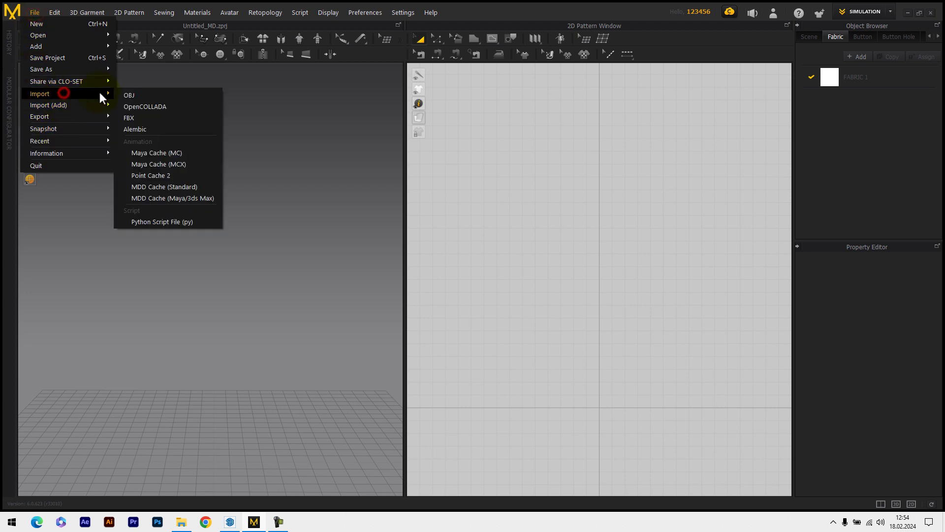
pyautogui.click(129, 93)
pyautogui.click(803, 79)
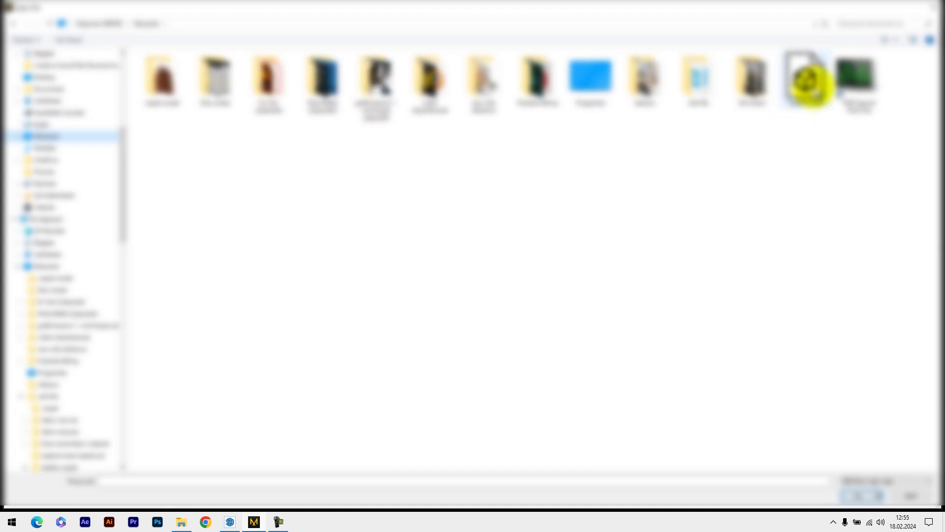
pyautogui.click(864, 495)
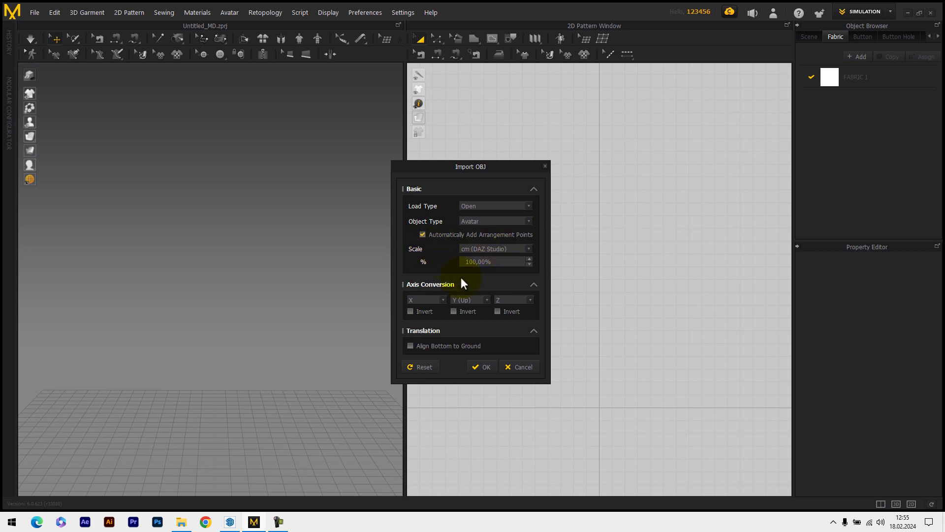
pyautogui.click(487, 367)
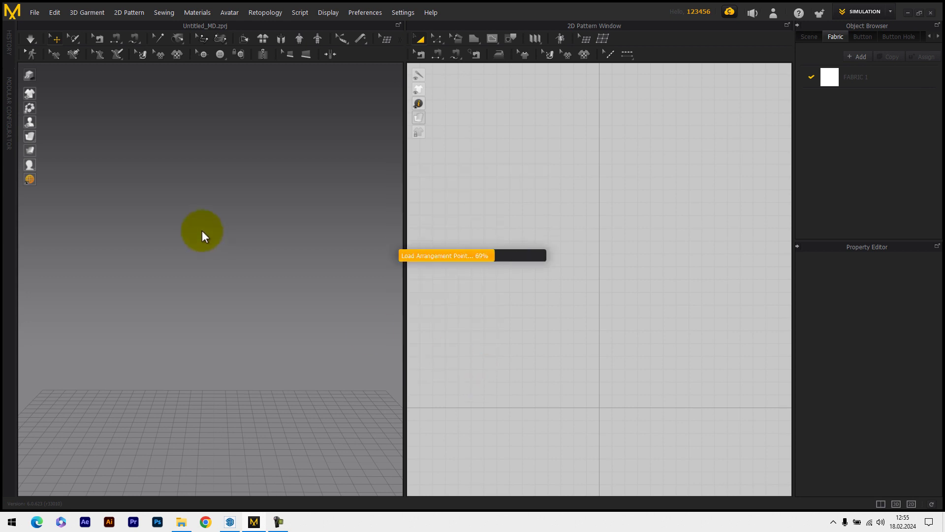
pyautogui.click(464, 294)
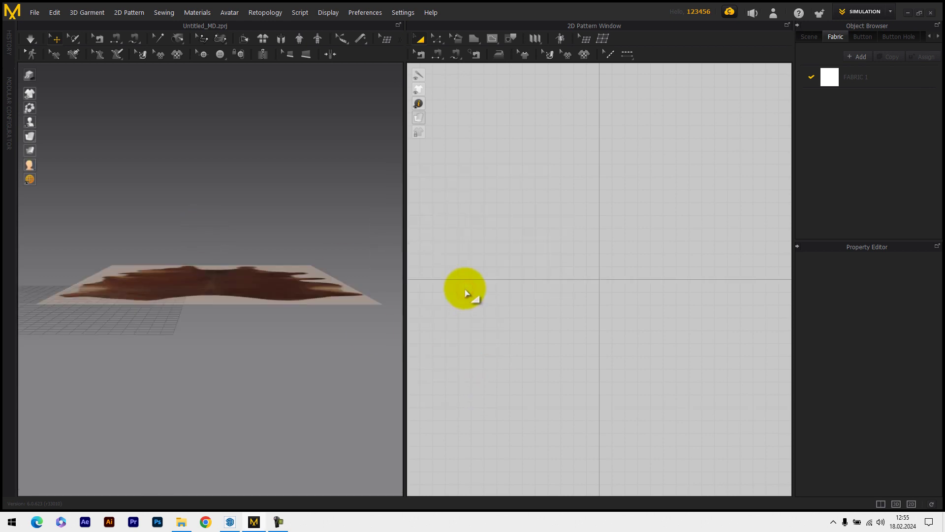
# Move the cowhide plane down onto the floor grid and centre it in a top-down view
pyautogui.moveTo(224, 266)
pyautogui.mouseDown(button='right')
pyautogui.moveTo(232, 274)
pyautogui.moveTo(250, 211)
pyautogui.moveTo(244, 310)
pyautogui.mouseUp(button='right')
pyautogui.click(258, 266)
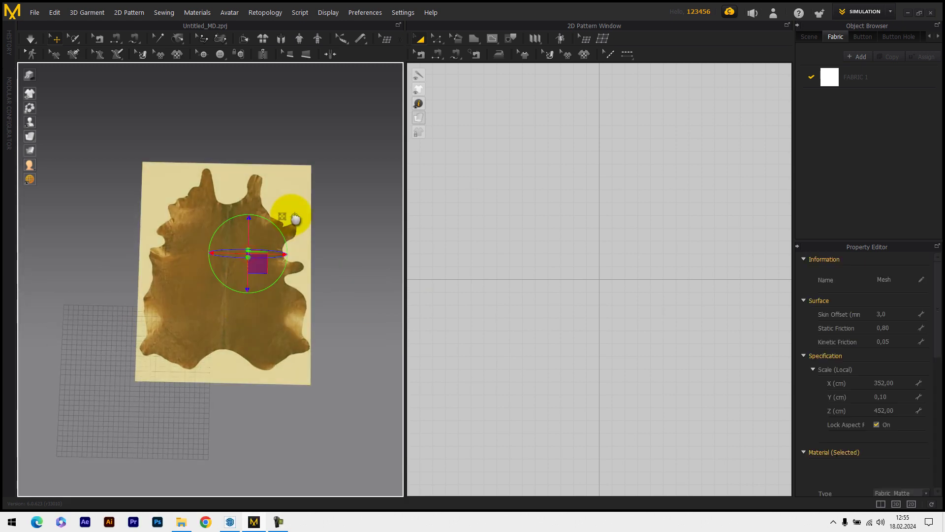
pyautogui.moveTo(257, 266); pyautogui.dragTo(306, 202, button='middle')
pyautogui.moveTo(306, 202); pyautogui.dragTo(211, 289)
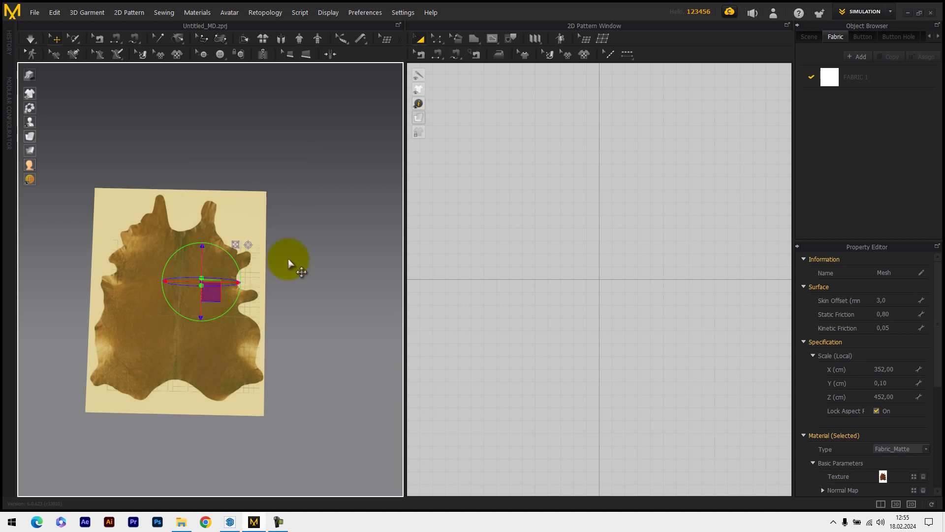
pyautogui.scroll(10, 288, 263)
pyautogui.scroll(-3, 289, 267)
pyautogui.scroll(-2, 289, 266)
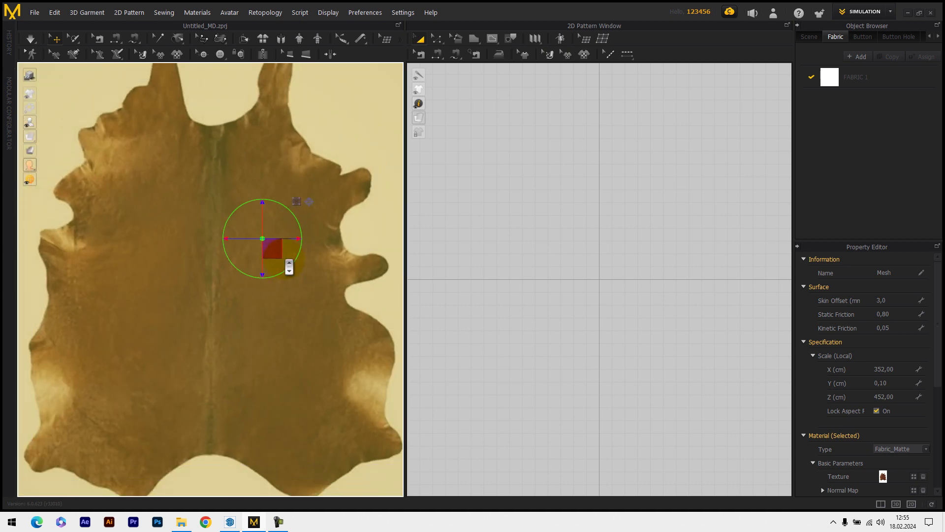
pyautogui.scroll(-3, 289, 266)
pyautogui.scroll(-2, 295, 260)
pyautogui.click(354, 224)
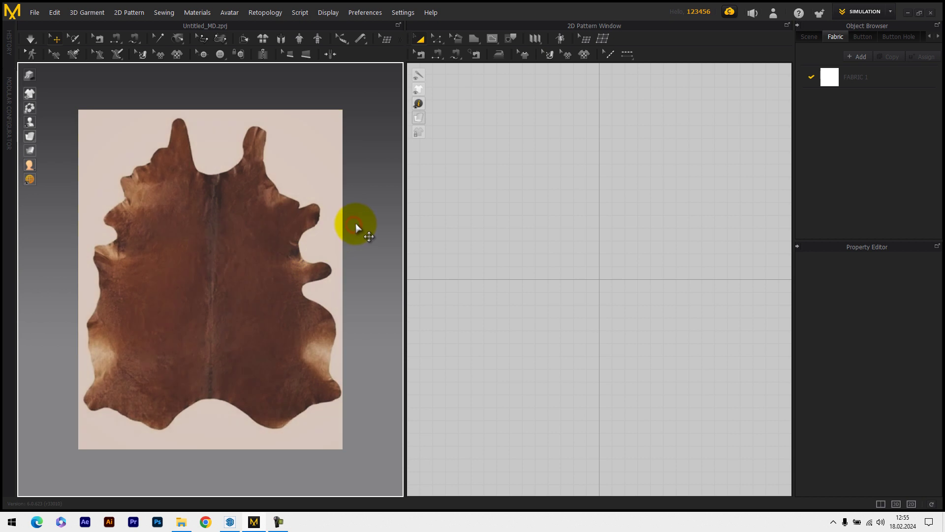
pyautogui.moveTo(357, 227); pyautogui.dragTo(362, 241, button='middle')
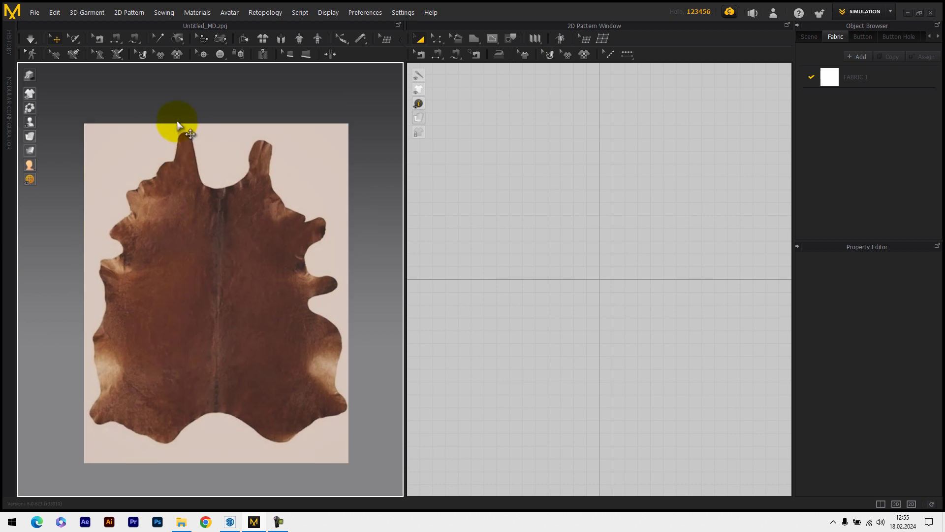
# Pick the avatar Line tool and zoom in on the cowhide in a full-width 3D view
pyautogui.click(117, 54)
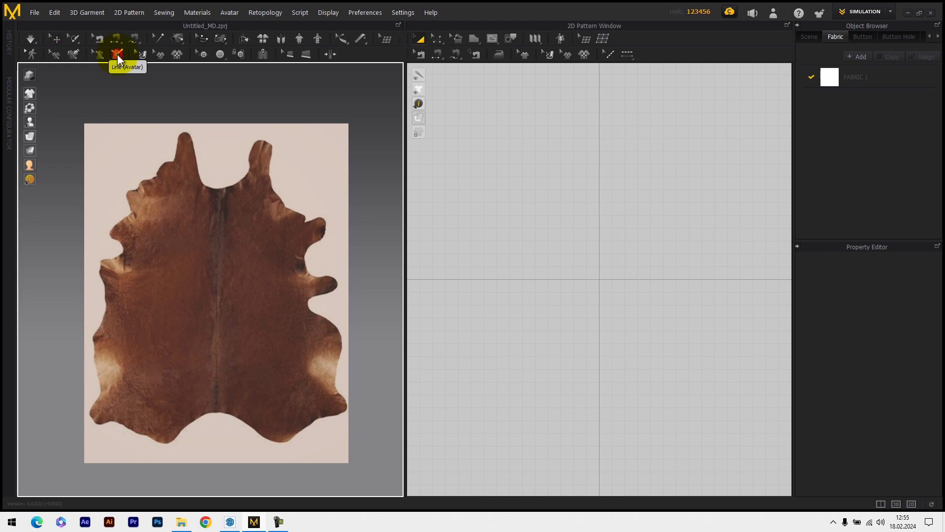
pyautogui.scroll(2, 225, 196)
pyautogui.scroll(1, 219, 232)
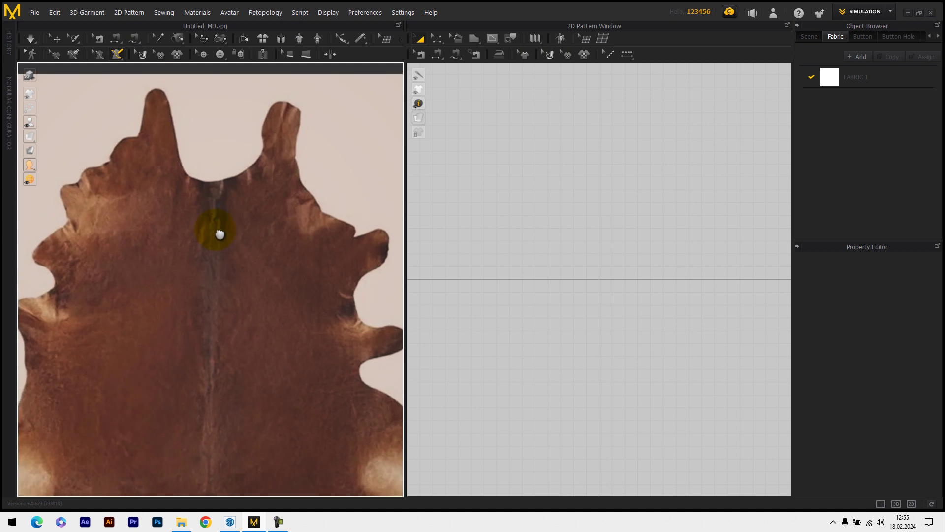
pyautogui.scroll(1, 211, 281)
pyautogui.scroll(1, 212, 269)
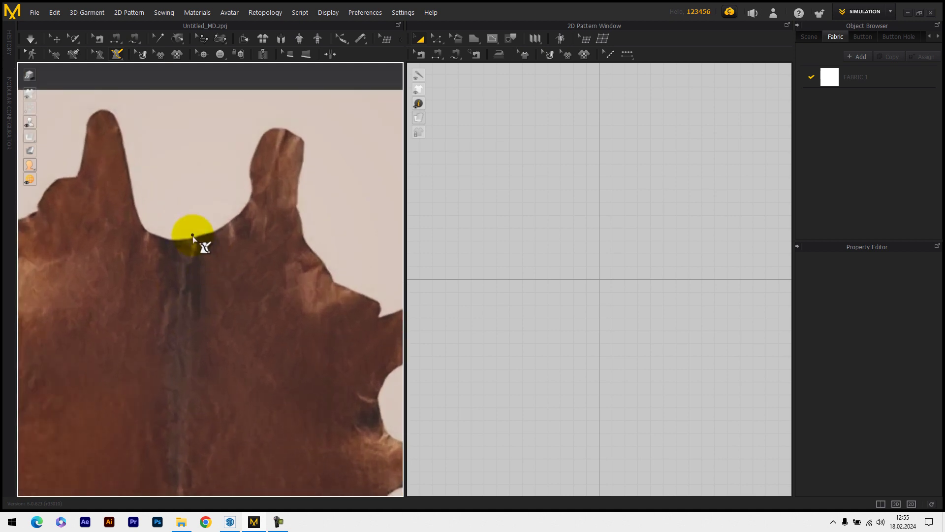
pyautogui.scroll(2, 193, 239)
pyautogui.scroll(1, 196, 247)
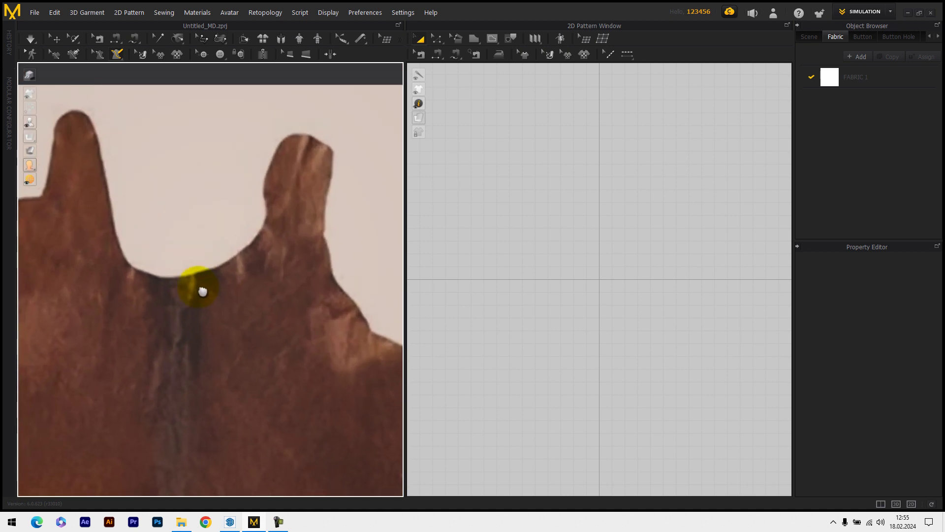
pyautogui.scroll(1, 199, 285)
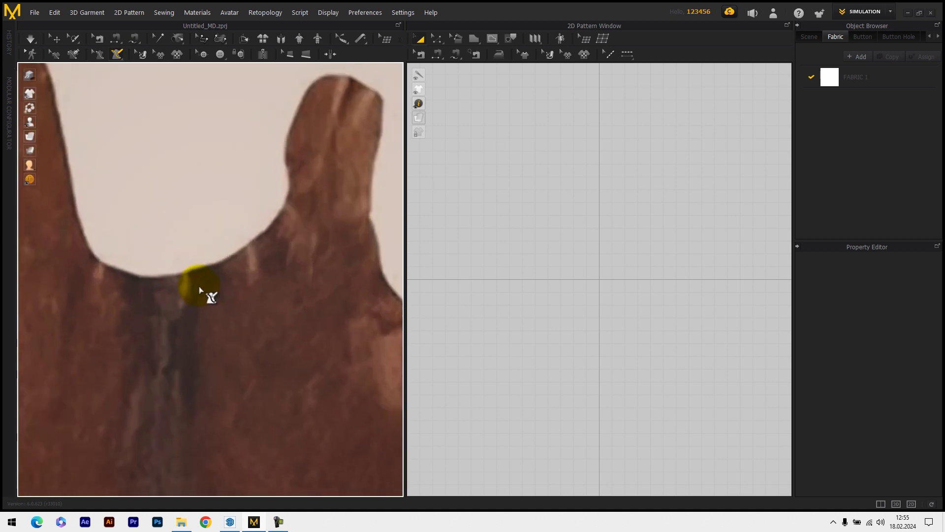
pyautogui.click(897, 504)
pyautogui.scroll(-3, 380, 271)
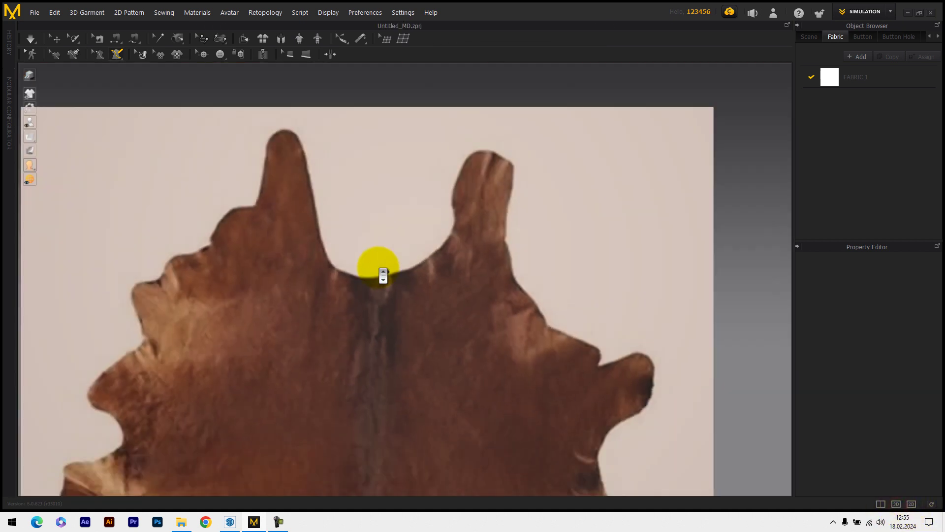
pyautogui.scroll(-2, 376, 242)
pyautogui.scroll(-2, 431, 288)
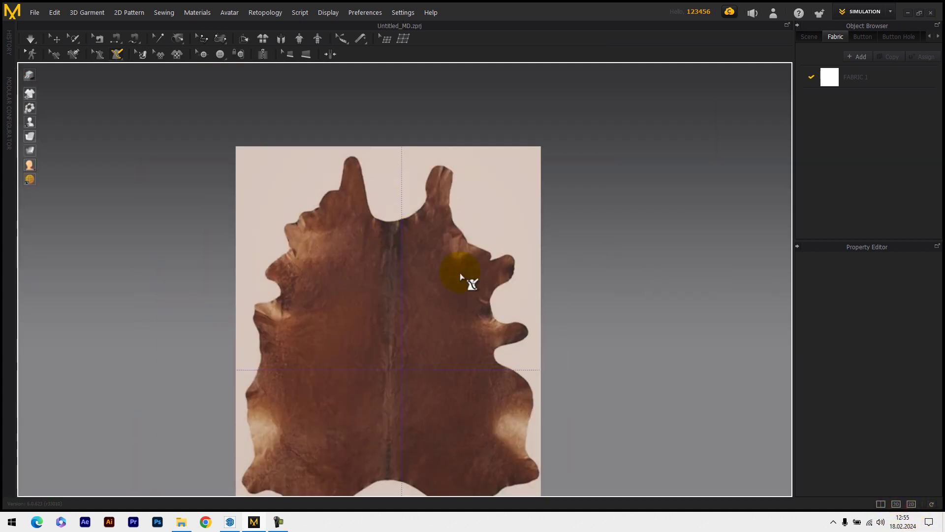
pyautogui.click(881, 504)
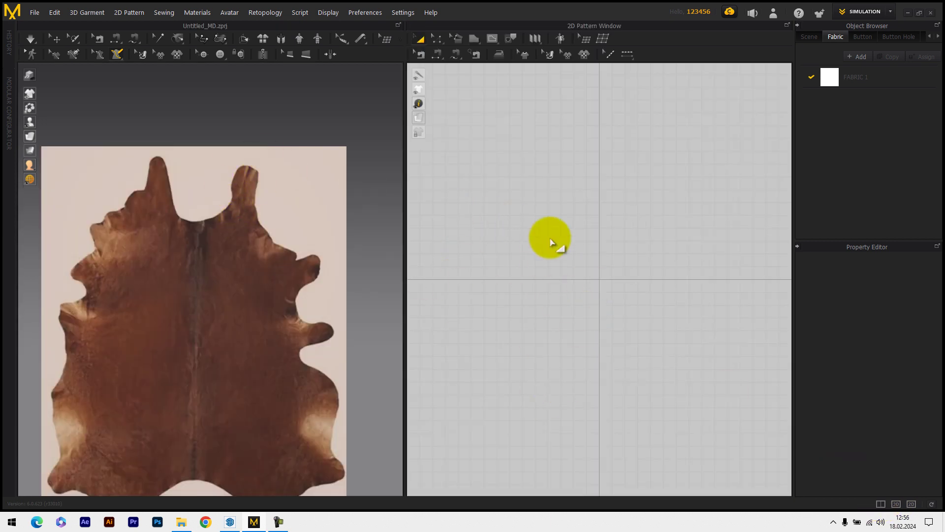
pyautogui.click(896, 504)
pyautogui.scroll(5, 297, 260)
pyautogui.scroll(3, 401, 206)
# Start the outline at the dip between the two upper legs, tracing up the rising edge
pyautogui.click(359, 294)
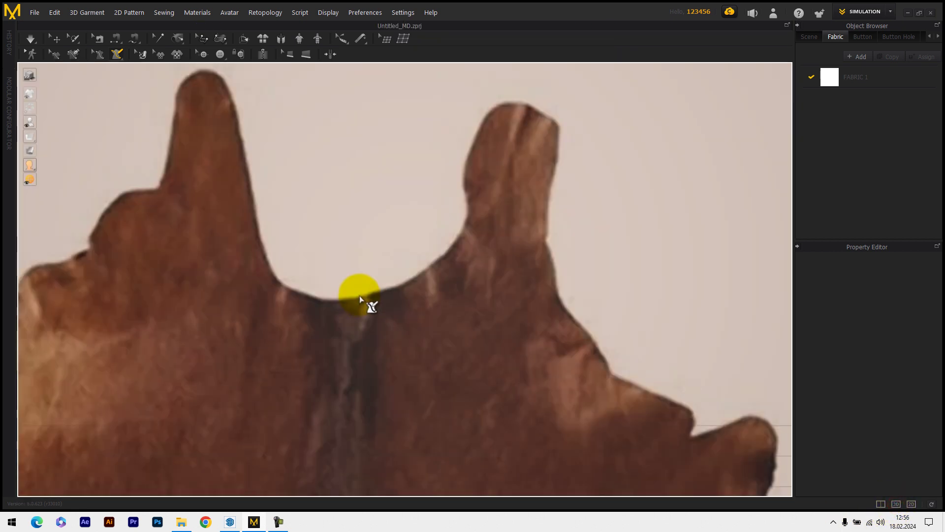
pyautogui.click(390, 287)
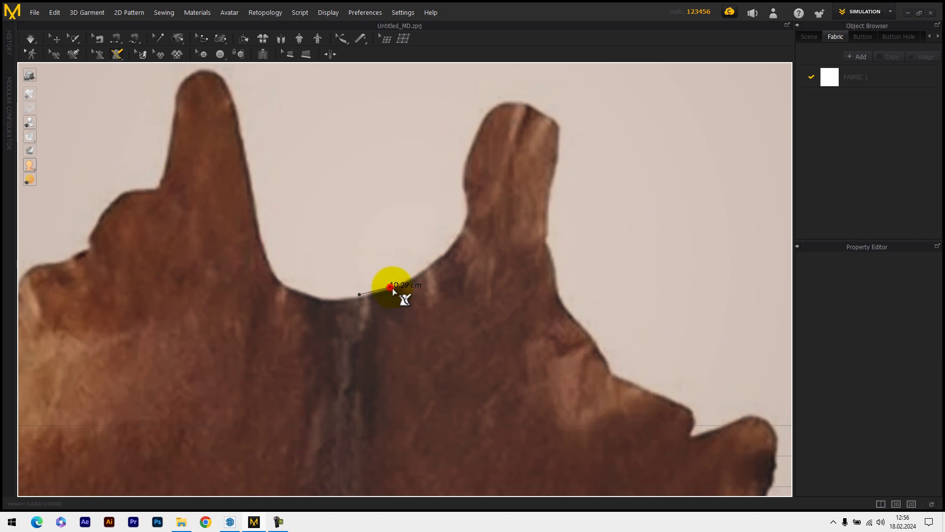
pyautogui.click(421, 272)
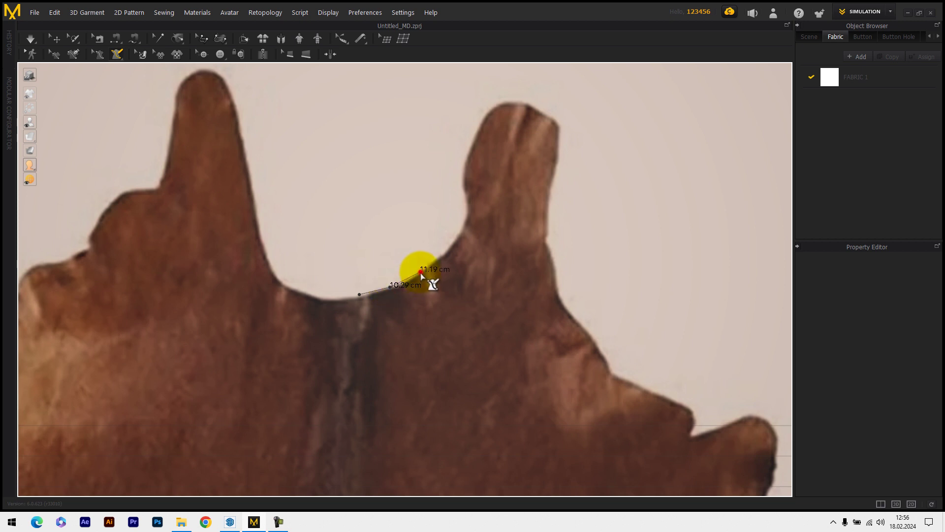
pyautogui.click(446, 252)
pyautogui.moveTo(447, 253); pyautogui.dragTo(418, 309, button='middle')
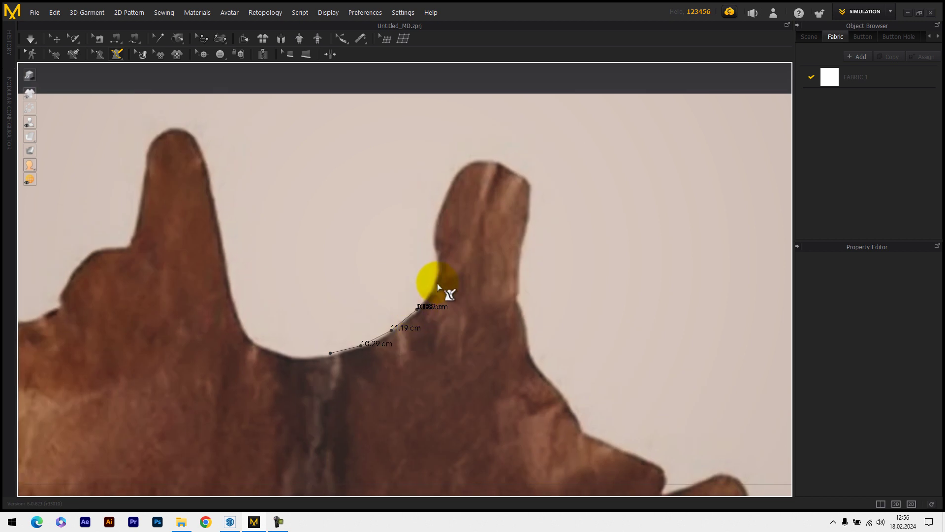
# Trace outline points up the right leg's inner edge and across its tip
pyautogui.click(437, 280)
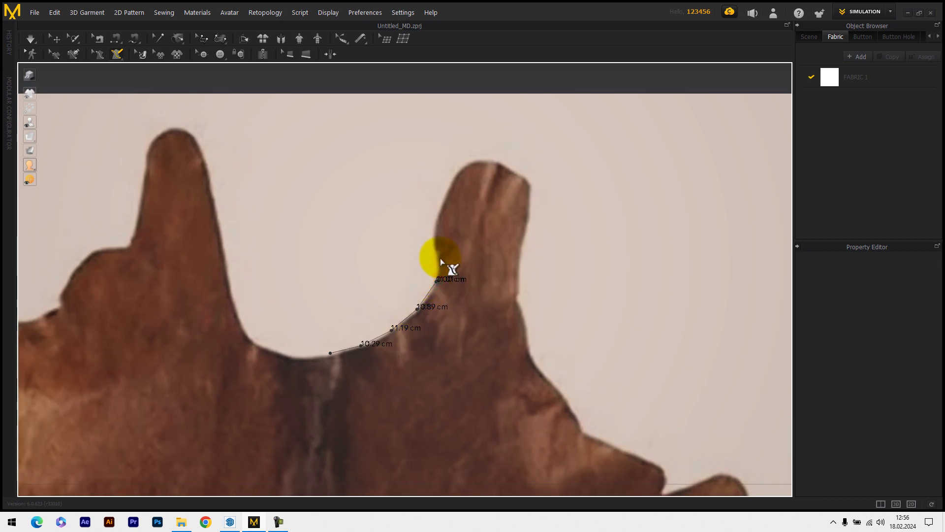
pyautogui.click(440, 256)
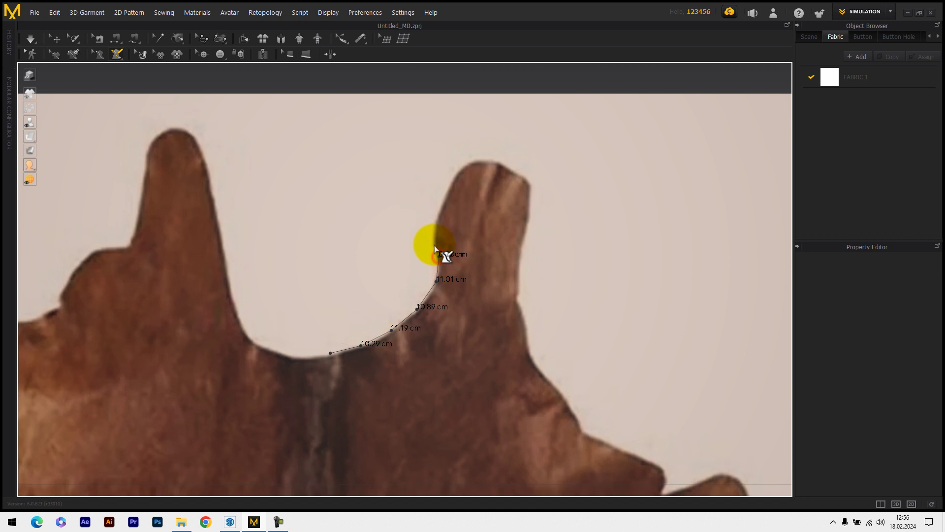
pyautogui.click(435, 244)
pyautogui.click(436, 218)
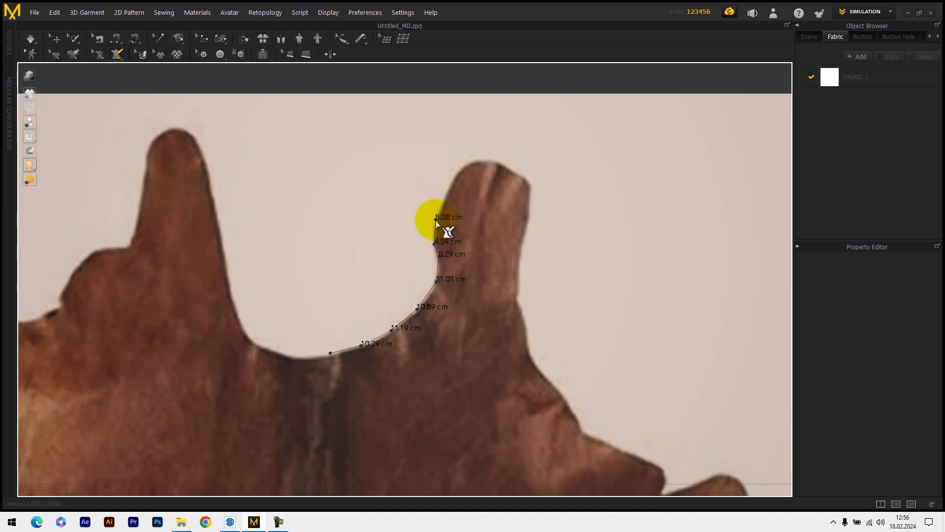
pyautogui.click(439, 209)
pyautogui.click(454, 179)
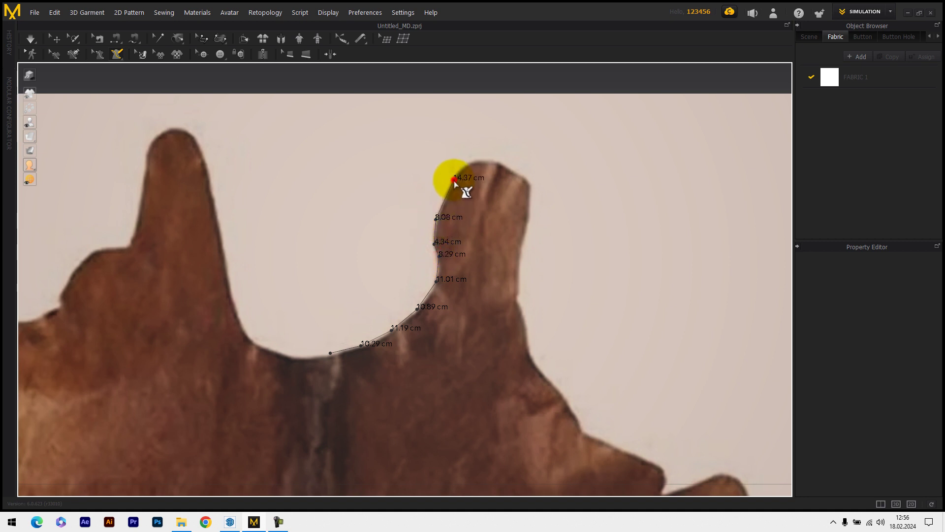
pyautogui.click(470, 160)
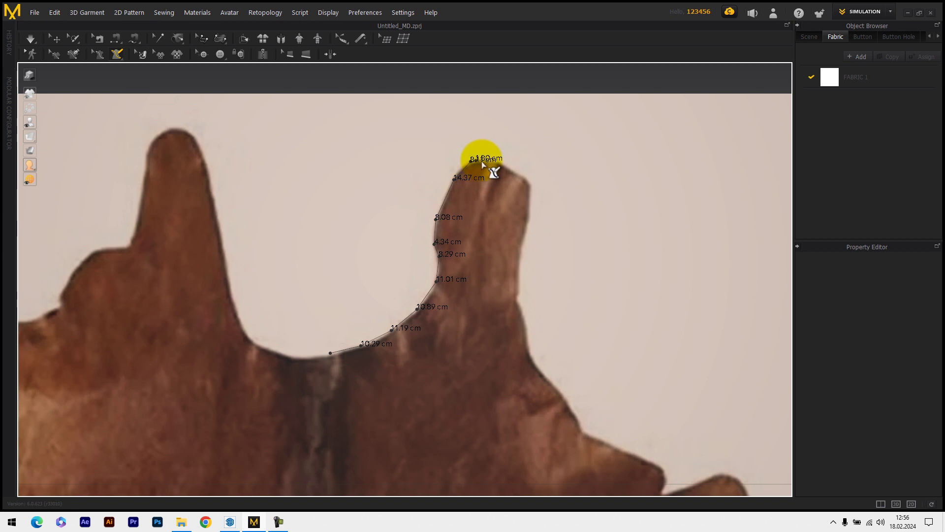
pyautogui.click(511, 167)
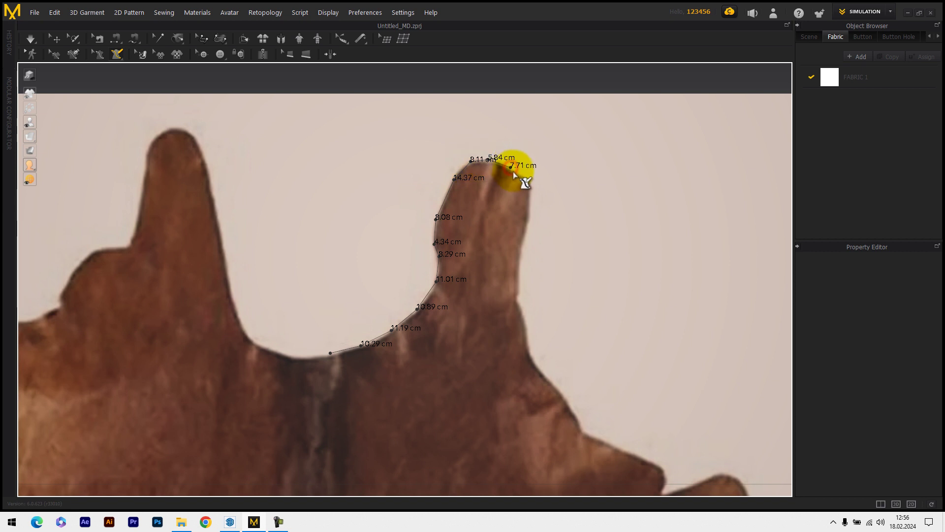
pyautogui.click(528, 178)
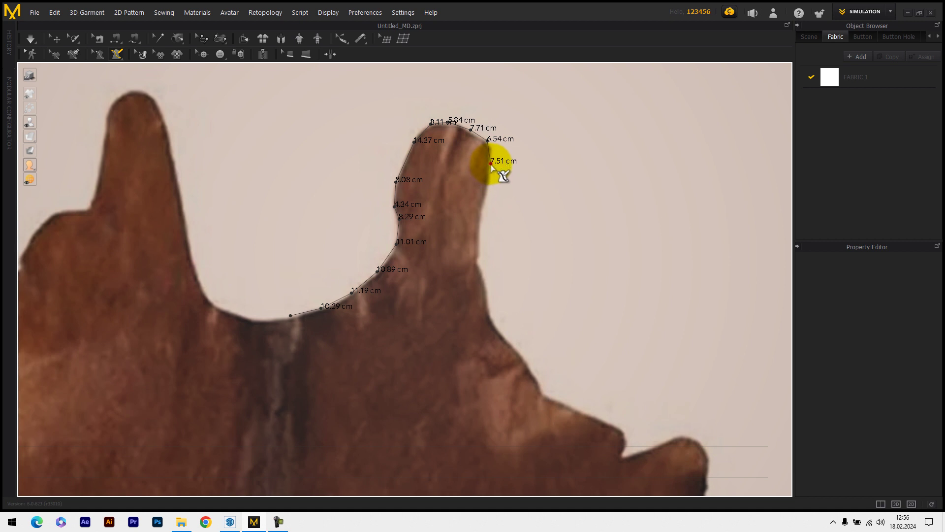
# Trace down the right leg's outer side and along the edge toward the small lobe
pyautogui.click(491, 163)
pyautogui.click(482, 207)
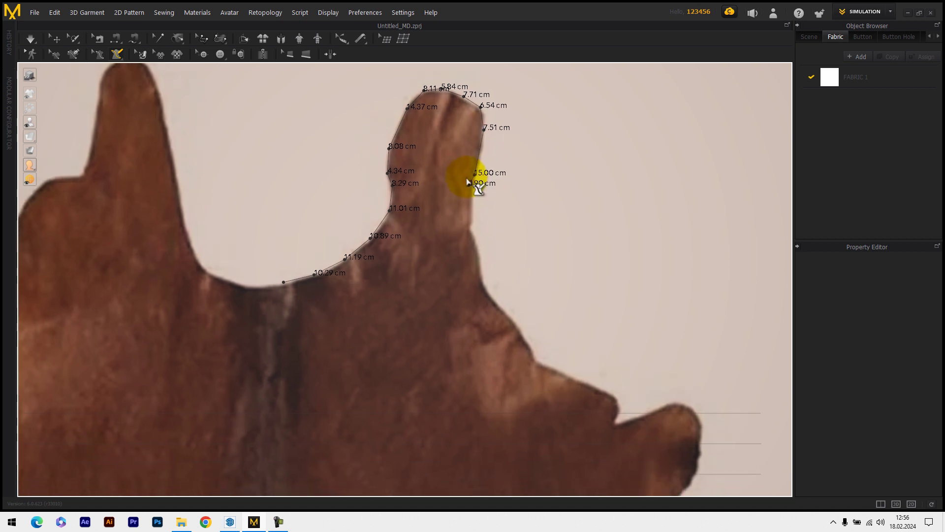
pyautogui.click(450, 178)
pyautogui.click(455, 196)
pyautogui.click(457, 221)
pyautogui.click(462, 242)
pyautogui.click(476, 261)
pyautogui.click(437, 215)
pyautogui.click(458, 248)
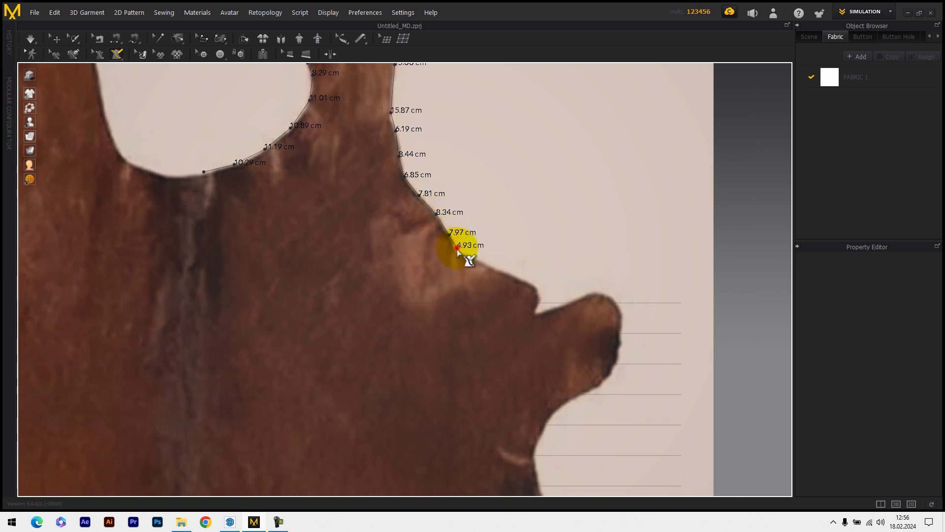
pyautogui.click(471, 259)
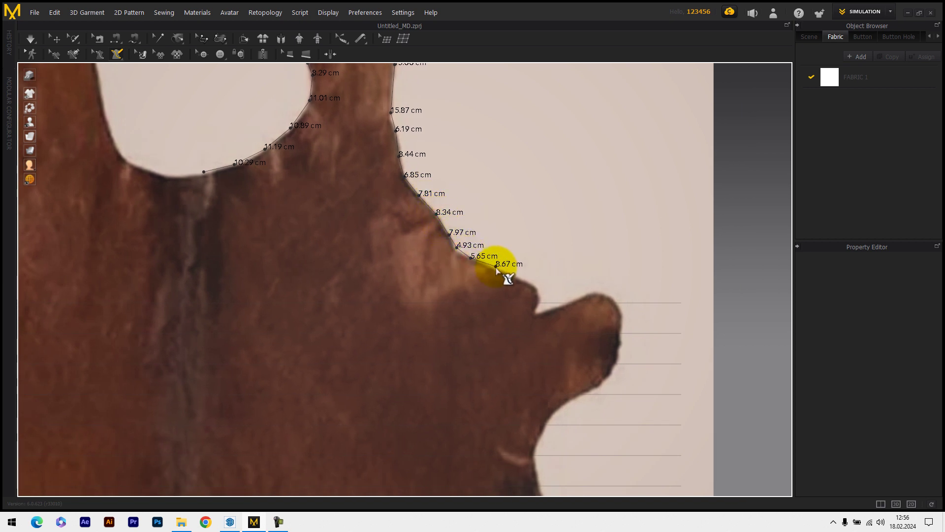
pyautogui.click(496, 269)
# Trace into the notch before the small lobe, then along its top to the outer end
pyautogui.moveTo(498, 268); pyautogui.dragTo(408, 221, button='middle')
pyautogui.scroll(2, 434, 231)
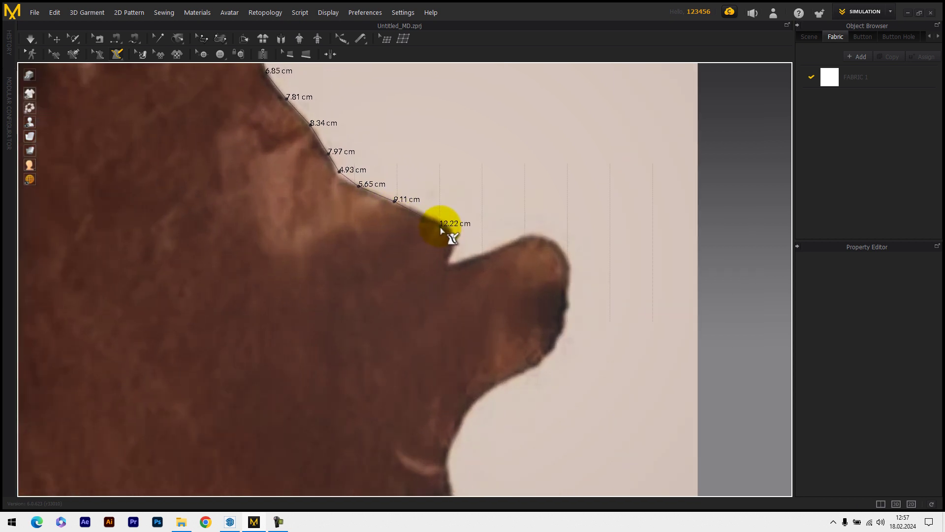
pyautogui.click(447, 226)
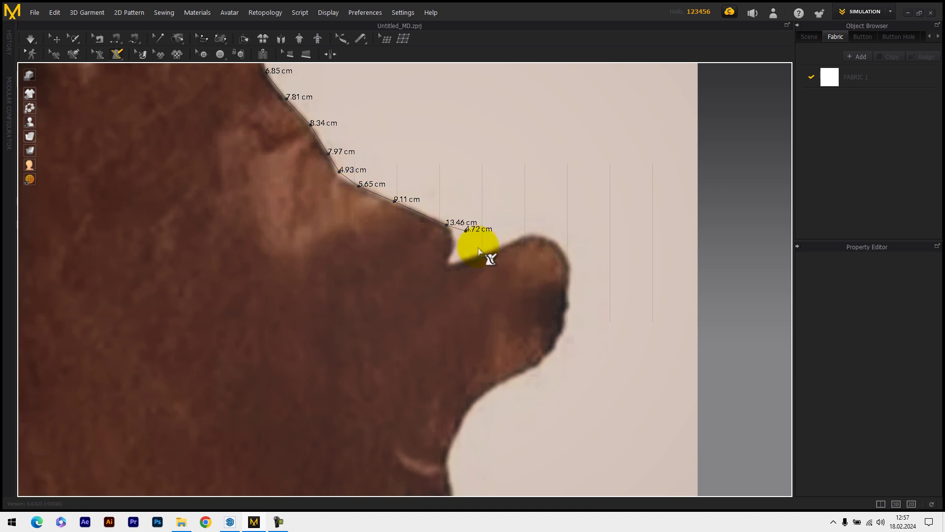
pyautogui.scroll(2, 465, 238)
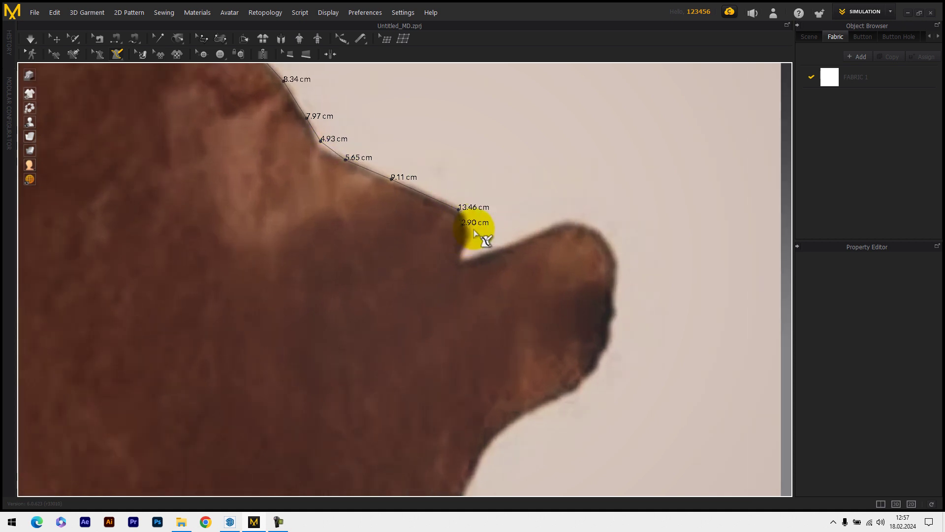
pyautogui.click(467, 227)
pyautogui.click(461, 250)
pyautogui.click(487, 257)
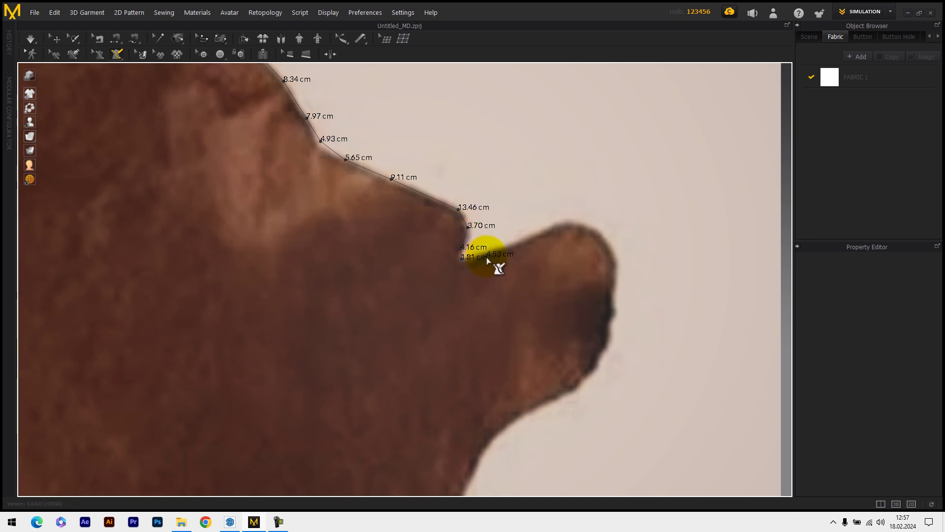
pyautogui.click(528, 237)
pyautogui.click(563, 223)
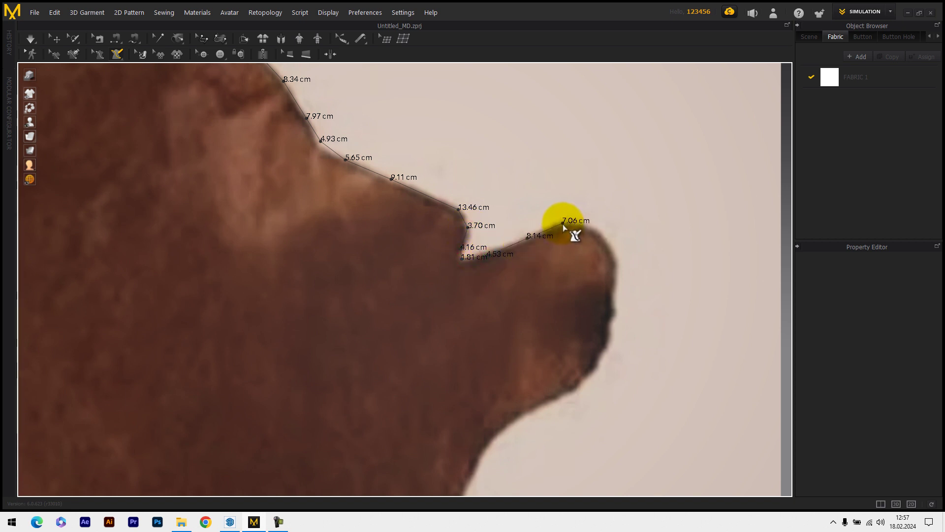
pyautogui.click(604, 235)
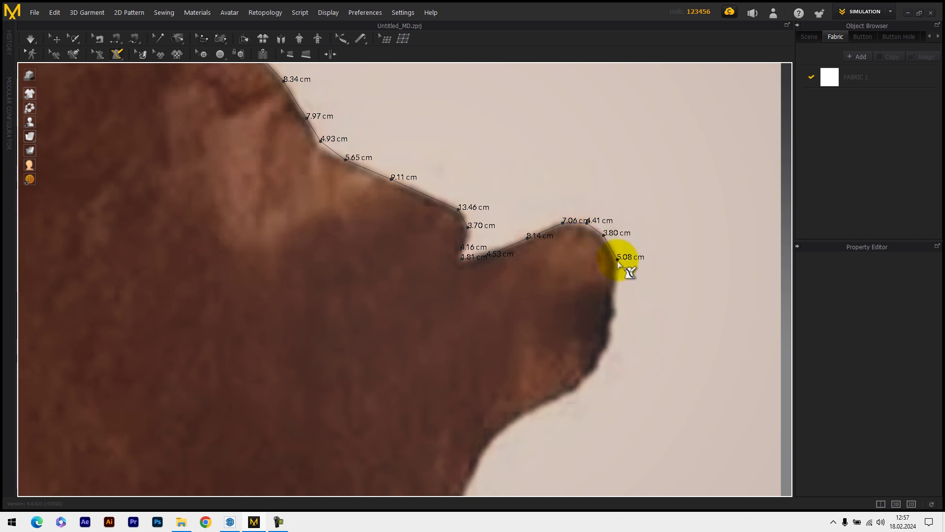
pyautogui.click(618, 260)
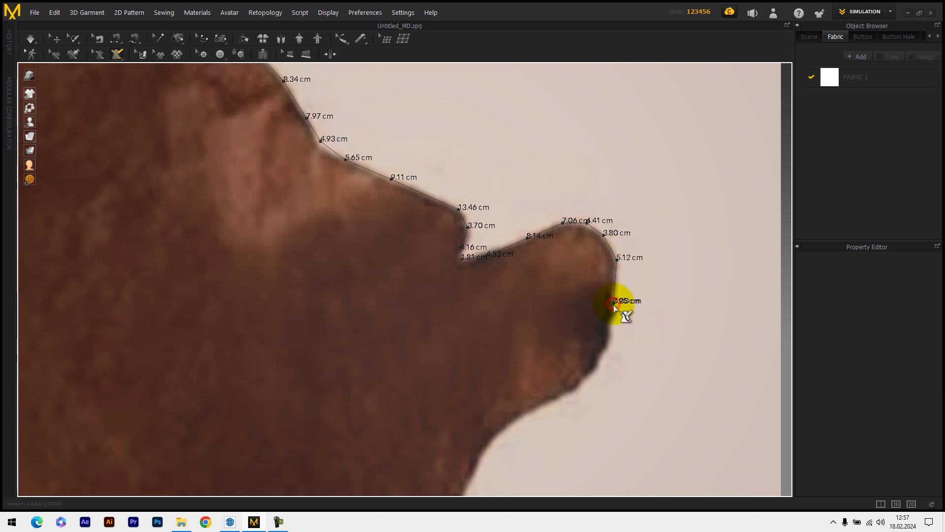
# Continue the outline down the lobe's outer edge and underneath it
pyautogui.moveTo(620, 274); pyautogui.dragTo(612, 191, button='middle')
pyautogui.click(606, 204)
pyautogui.click(601, 241)
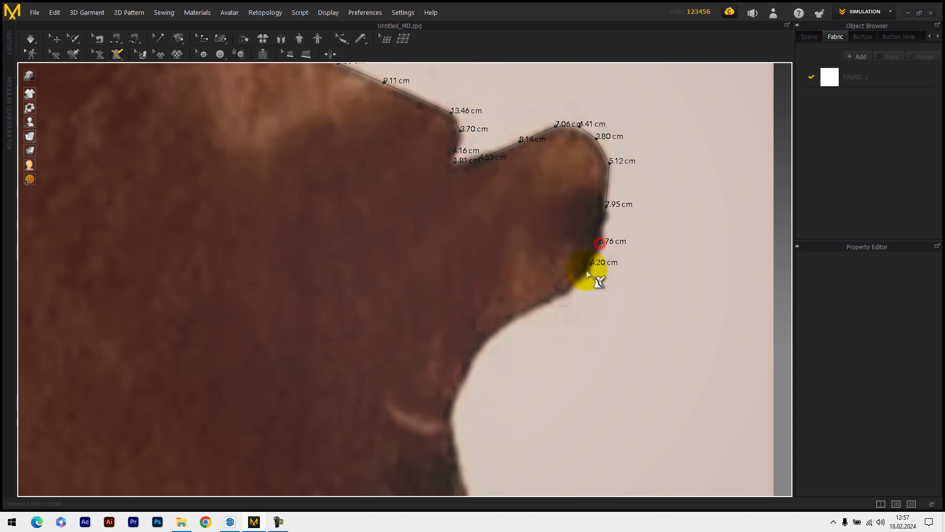
pyautogui.click(579, 279)
pyautogui.click(552, 296)
# Trace down the inner curve below the lobe to where the next protrusion starts
pyautogui.moveTo(516, 317); pyautogui.dragTo(544, 213, button='middle')
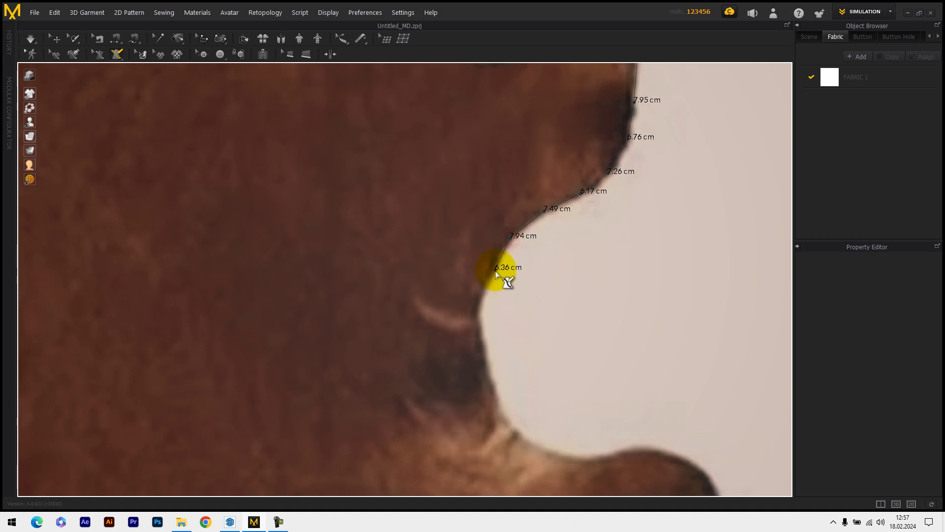
pyautogui.click(481, 299)
pyautogui.moveTo(480, 299); pyautogui.dragTo(424, 215, button='middle')
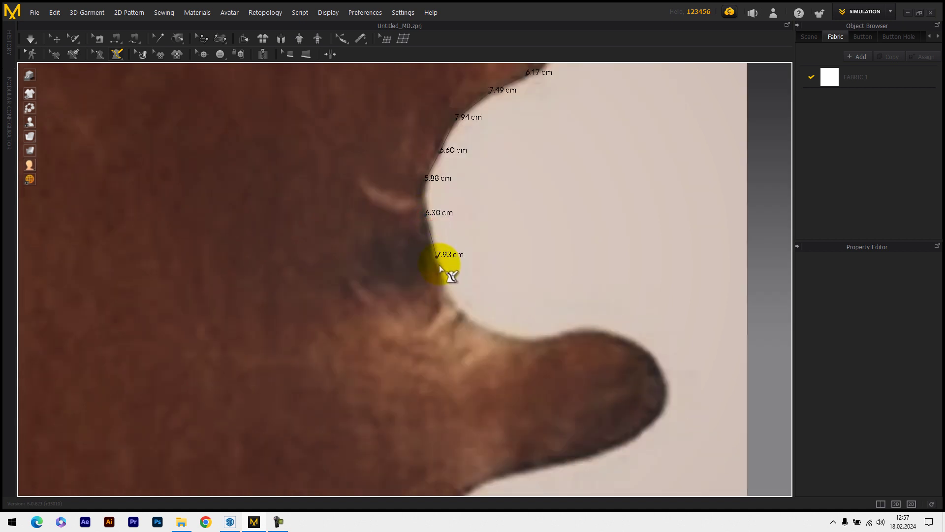
pyautogui.click(449, 293)
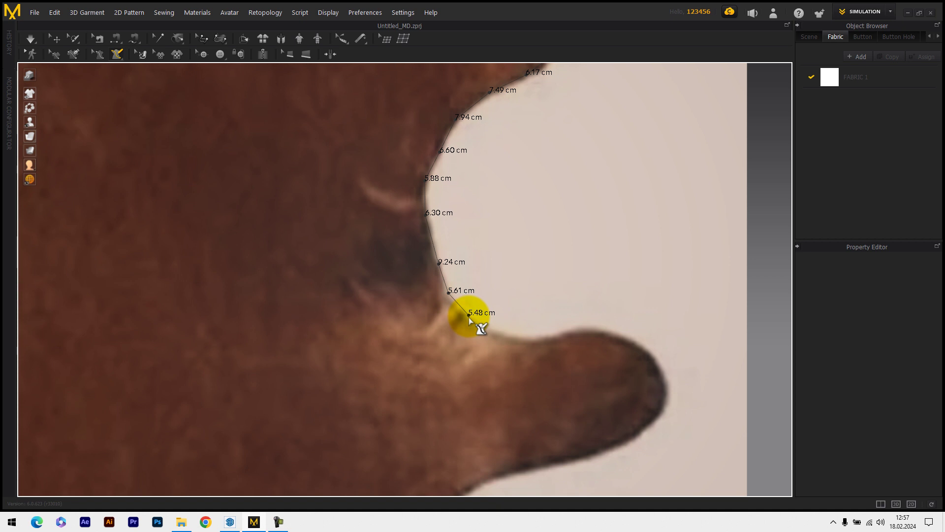
pyautogui.click(469, 317)
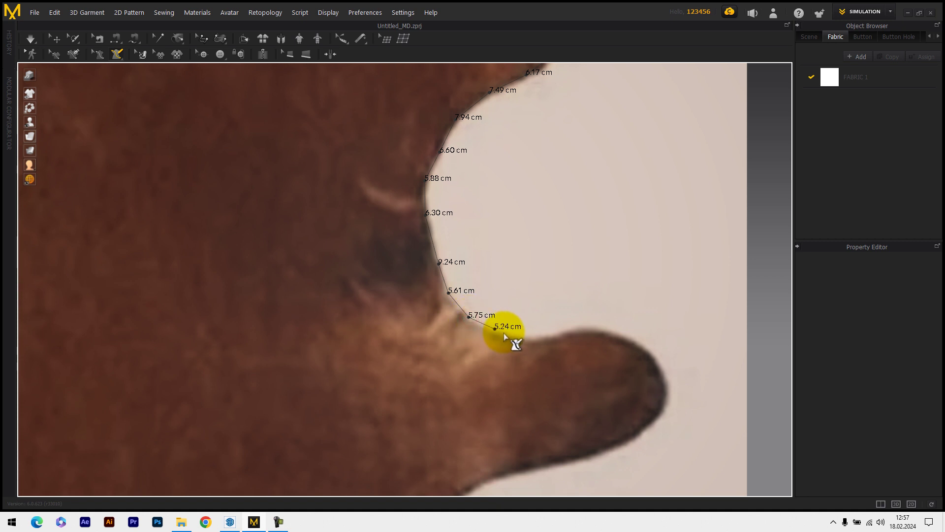
# Trace along the protrusion's upper edge and around its rounded end
pyautogui.click(544, 338)
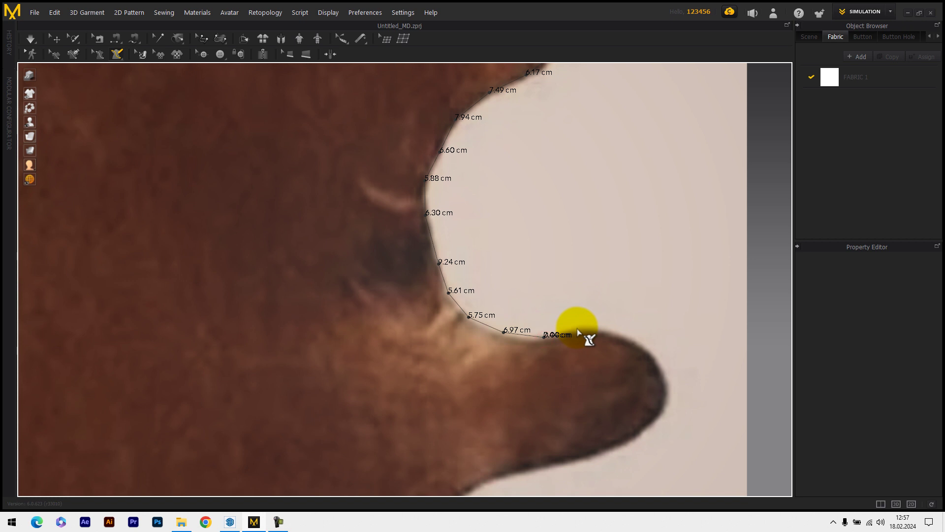
pyautogui.click(580, 326)
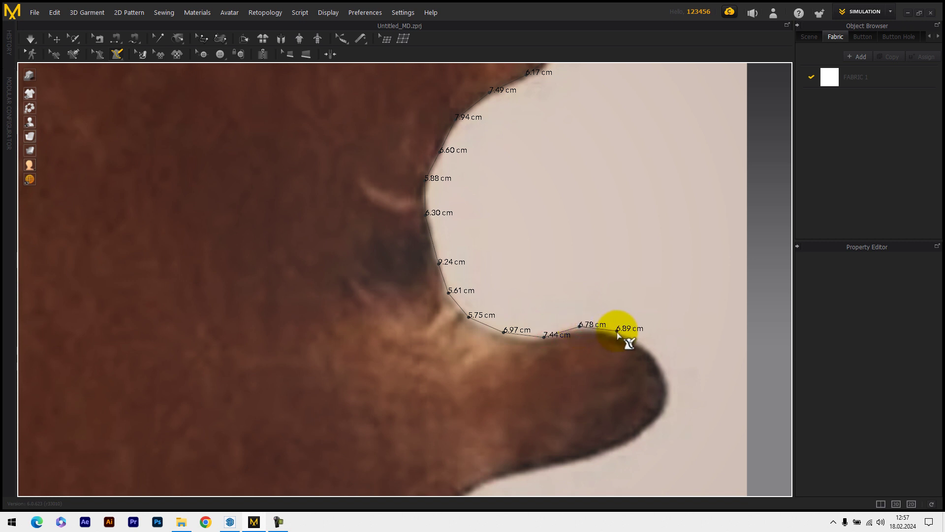
pyautogui.click(618, 332)
pyautogui.click(654, 353)
pyautogui.moveTo(642, 341); pyautogui.dragTo(551, 212, button='middle')
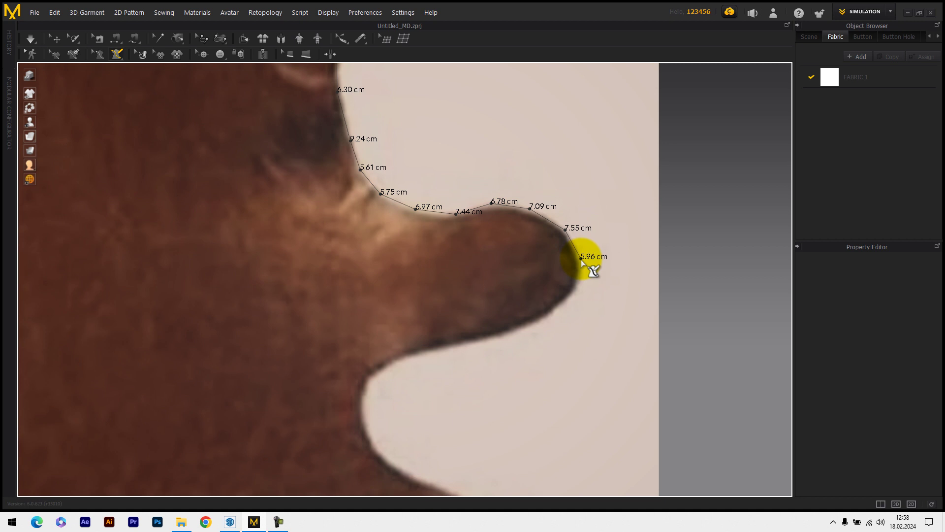
pyautogui.click(575, 289)
pyautogui.click(555, 307)
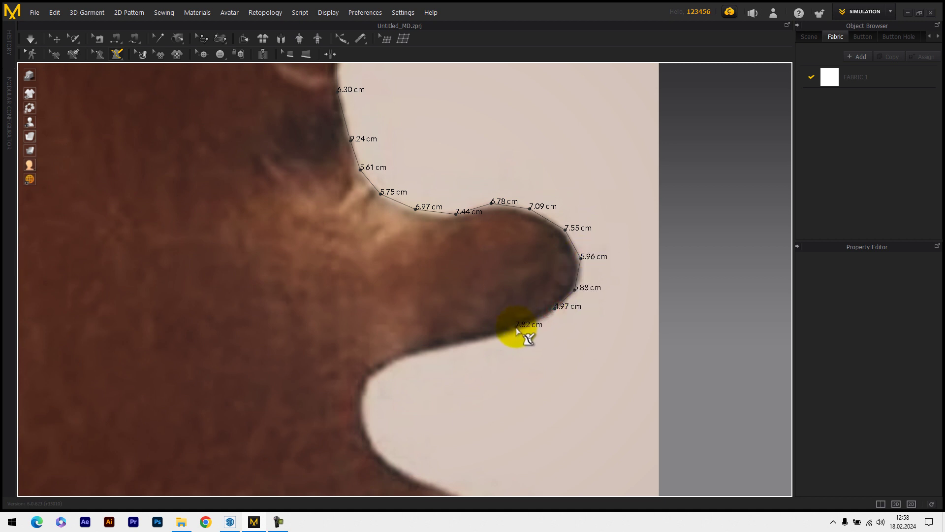
# Trace the protrusion's underside and down the inner notch below it
pyautogui.click(514, 330)
pyautogui.click(459, 341)
pyautogui.click(409, 359)
pyautogui.moveTo(409, 359); pyautogui.dragTo(477, 320, button='middle')
pyautogui.click(440, 335)
pyautogui.click(432, 360)
pyautogui.click(440, 400)
pyautogui.click(468, 430)
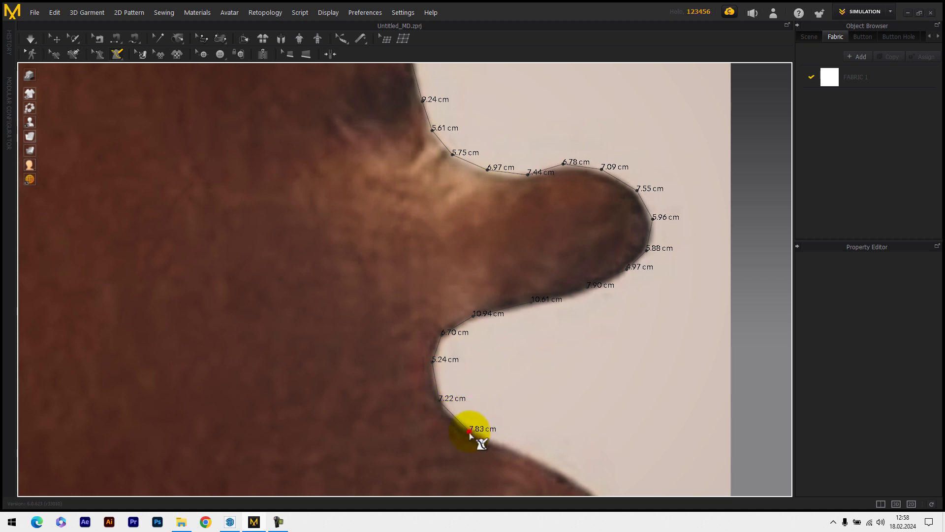
# Continue the outline along the rounded lower bulge
pyautogui.click(505, 448)
pyautogui.moveTo(517, 449)
pyautogui.mouseDown(button='middle')
pyautogui.moveTo(443, 380)
pyautogui.moveTo(331, 226)
pyautogui.mouseUp(button='middle')
pyautogui.click(368, 243)
pyautogui.click(420, 279)
pyautogui.click(449, 306)
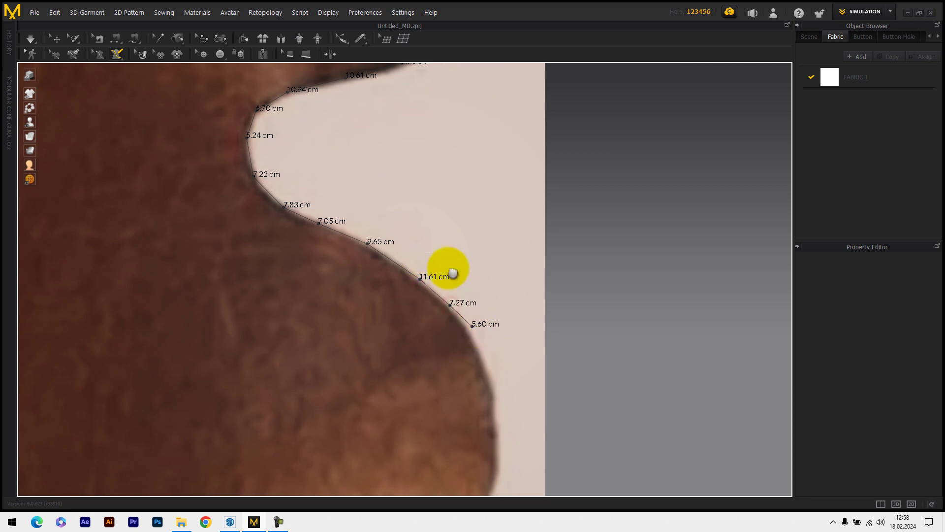
# Place Polygon points down the hide's right edge to where it curves inward
pyautogui.moveTo(476, 334); pyautogui.dragTo(432, 238, button='middle')
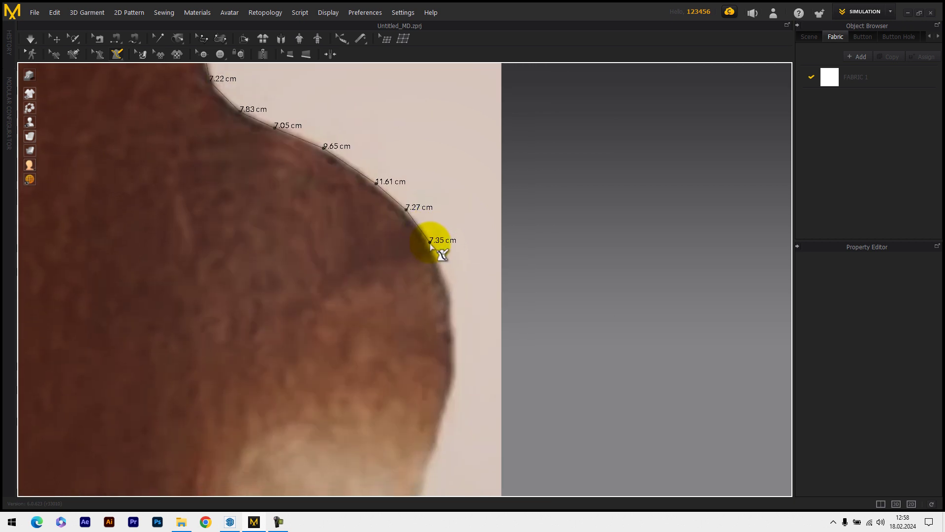
pyautogui.click(446, 282)
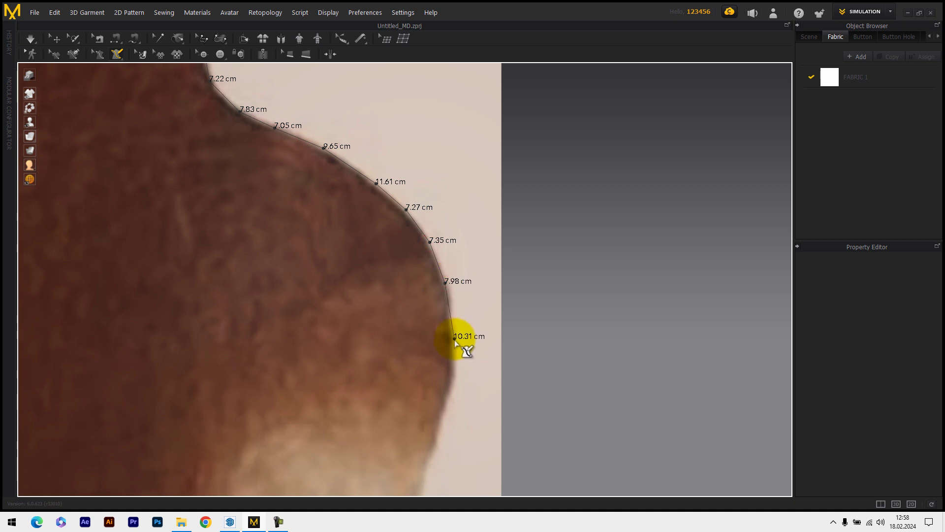
pyautogui.moveTo(454, 340); pyautogui.dragTo(450, 143, button='middle')
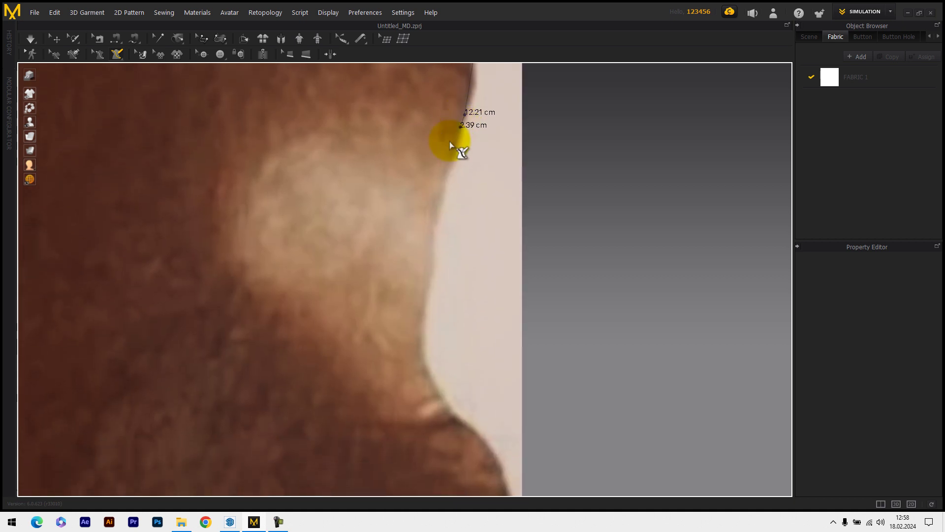
pyautogui.click(441, 199)
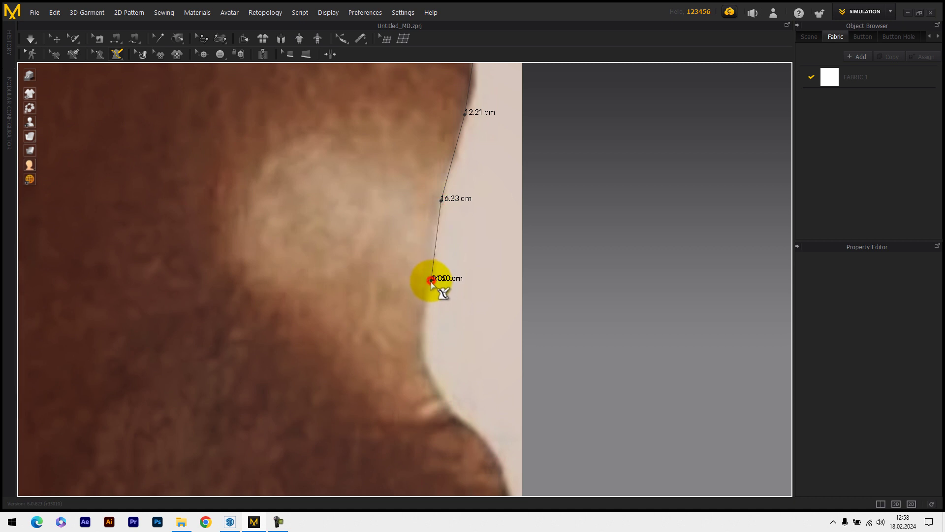
pyautogui.moveTo(431, 280); pyautogui.dragTo(419, 162, button='middle')
pyautogui.click(412, 200)
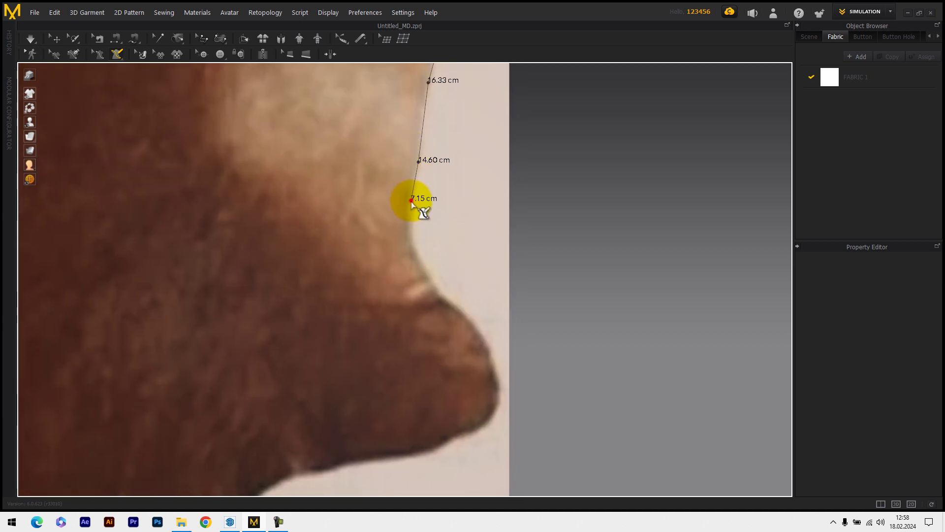
pyautogui.click(415, 249)
# Trace around the lower leg, its tip and underside back to the body
pyautogui.moveTo(415, 250)
pyautogui.mouseDown(button='middle')
pyautogui.moveTo(372, 191)
pyautogui.moveTo(354, 183)
pyautogui.mouseUp(button='middle')
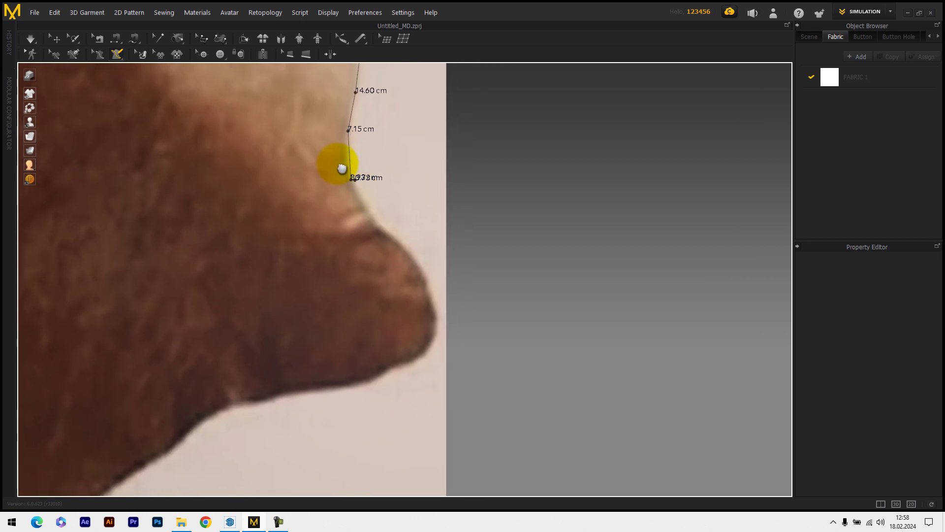
pyautogui.click(352, 194)
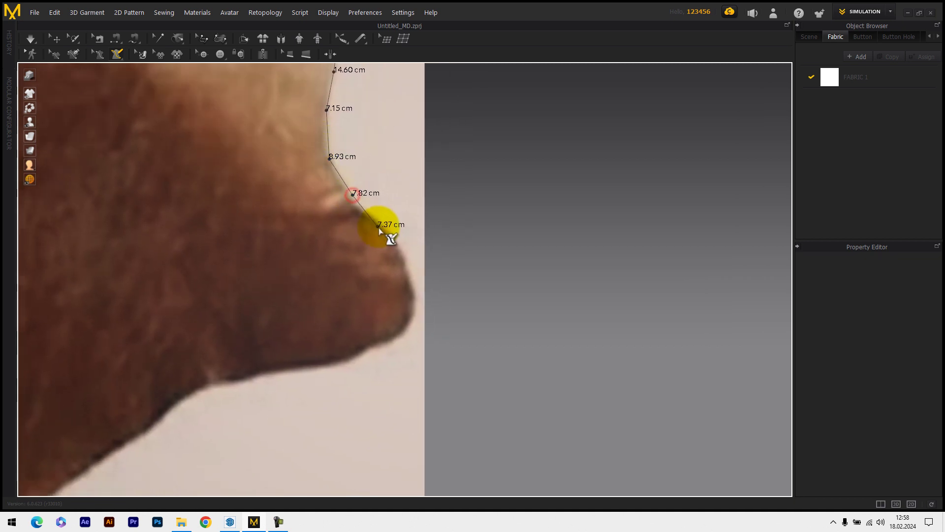
pyautogui.click(383, 227)
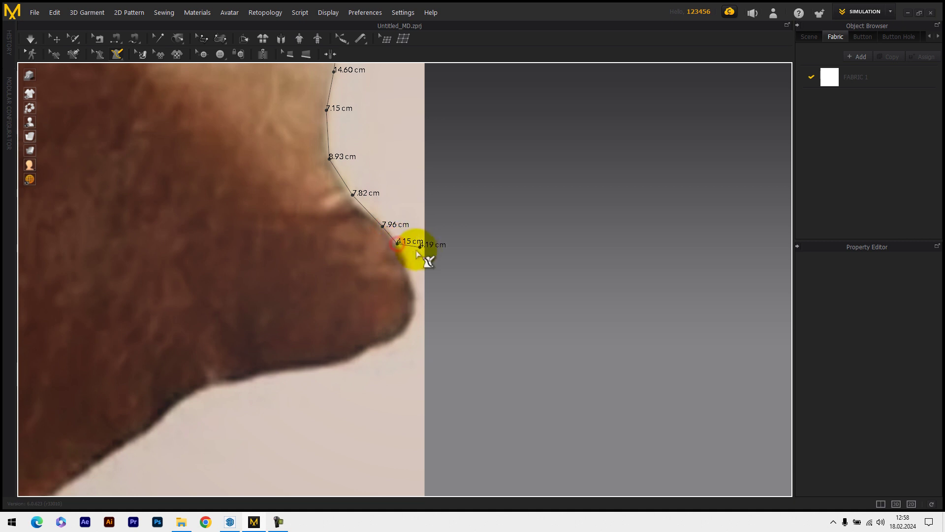
pyautogui.moveTo(413, 259); pyautogui.dragTo(413, 238, button='middle')
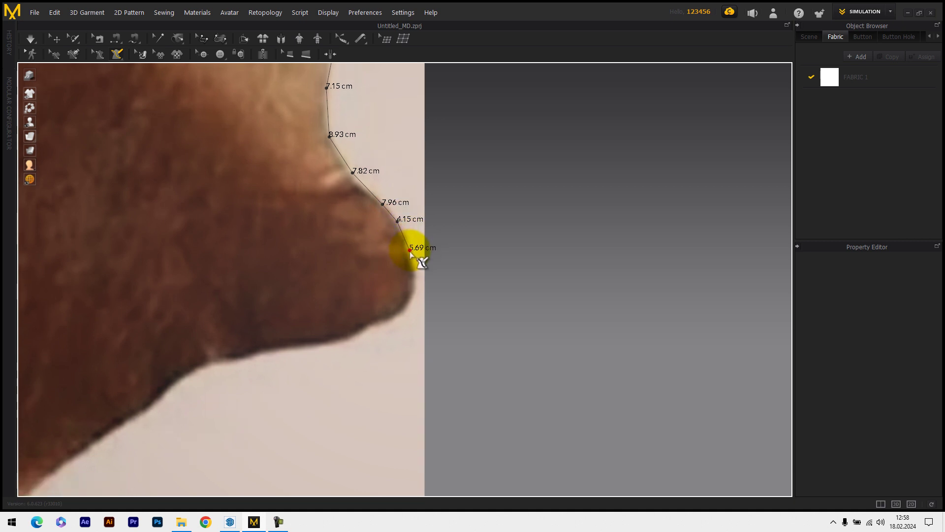
pyautogui.click(410, 249)
pyautogui.click(415, 283)
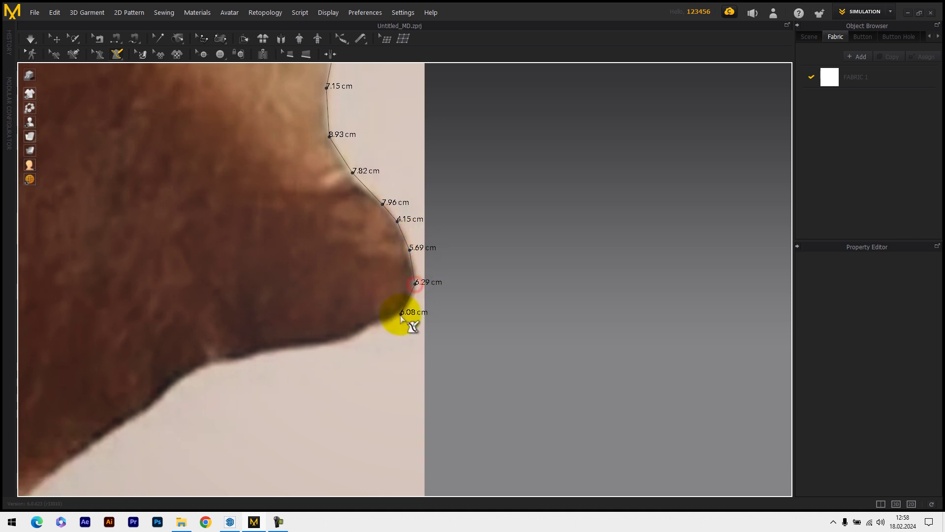
pyautogui.click(407, 306)
pyautogui.moveTo(394, 330); pyautogui.dragTo(462, 264, button='middle')
pyautogui.click(457, 260)
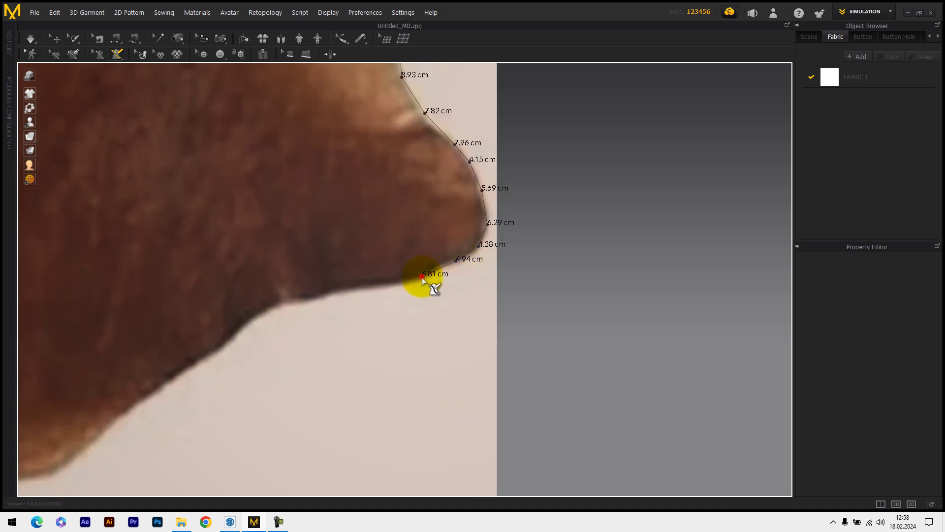
pyautogui.click(423, 276)
pyautogui.click(366, 288)
# Trace the bottom edge and down around the descending curve to its lowest point
pyautogui.moveTo(376, 298); pyautogui.dragTo(520, 261, button='middle')
pyautogui.click(434, 273)
pyautogui.click(403, 279)
pyautogui.moveTo(396, 285); pyautogui.dragTo(499, 266, button='middle')
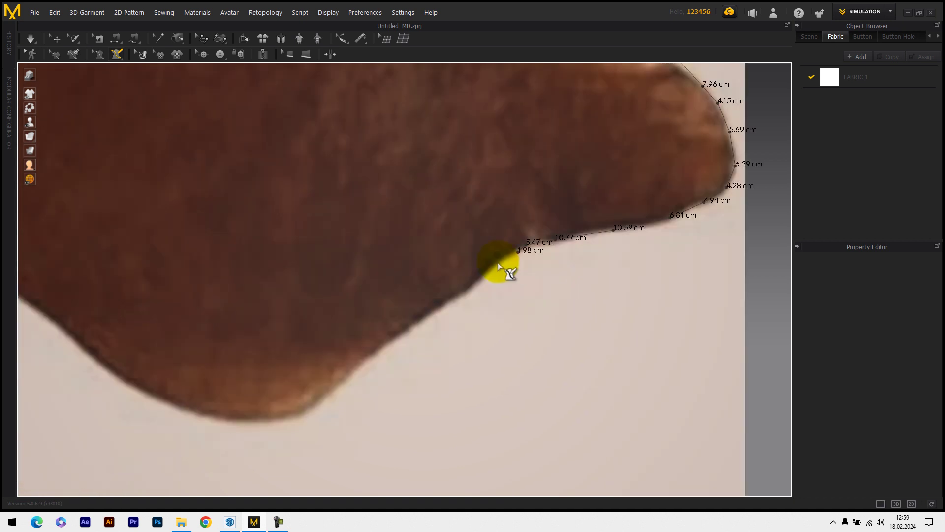
pyautogui.click(497, 261)
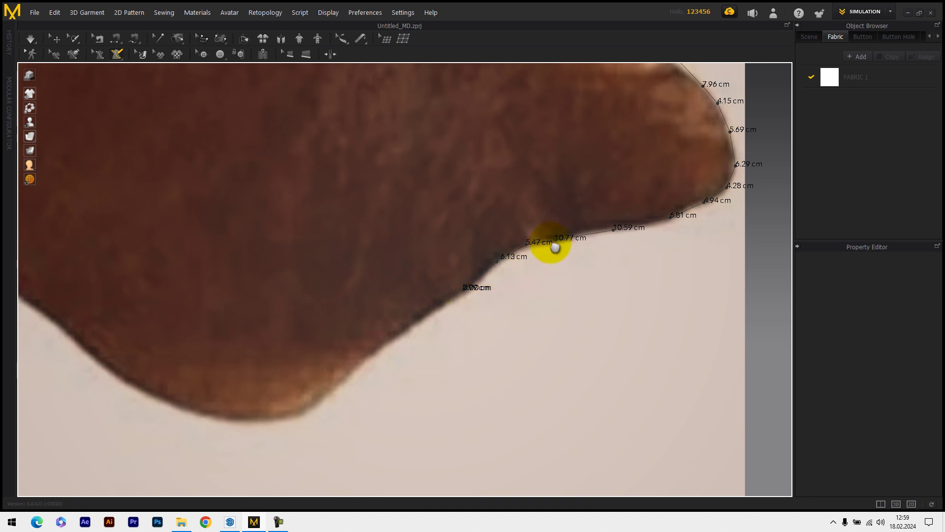
pyautogui.moveTo(463, 290); pyautogui.dragTo(492, 274, button='middle')
pyautogui.click(492, 272)
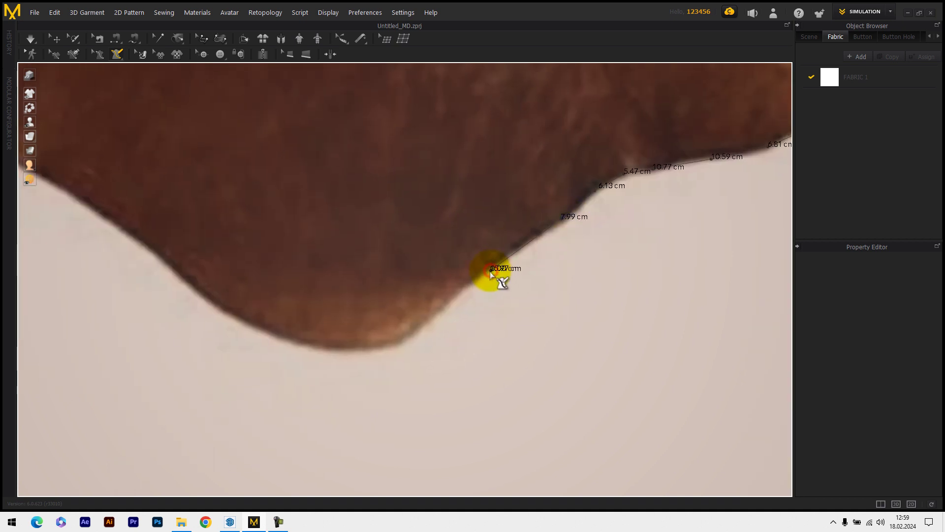
pyautogui.click(437, 312)
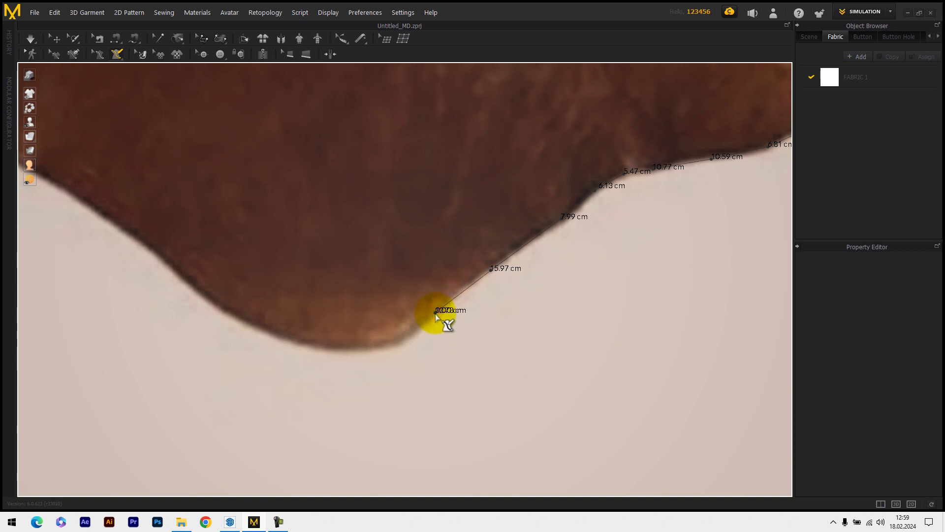
pyautogui.moveTo(453, 317); pyautogui.dragTo(460, 317, button='middle')
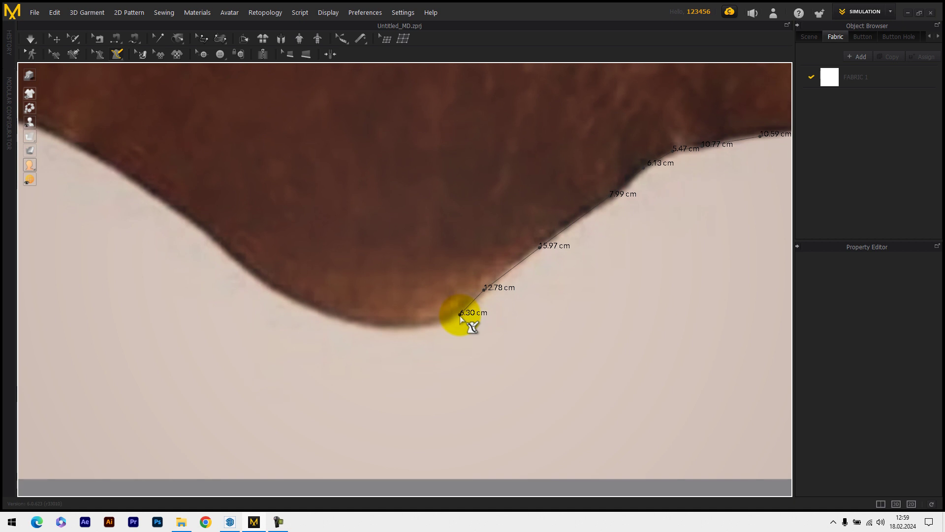
pyautogui.click(457, 314)
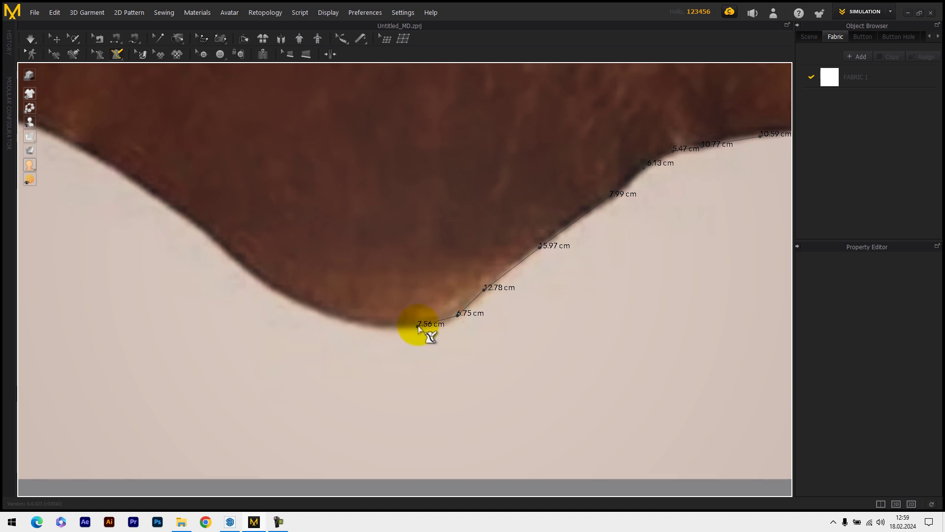
pyautogui.click(418, 324)
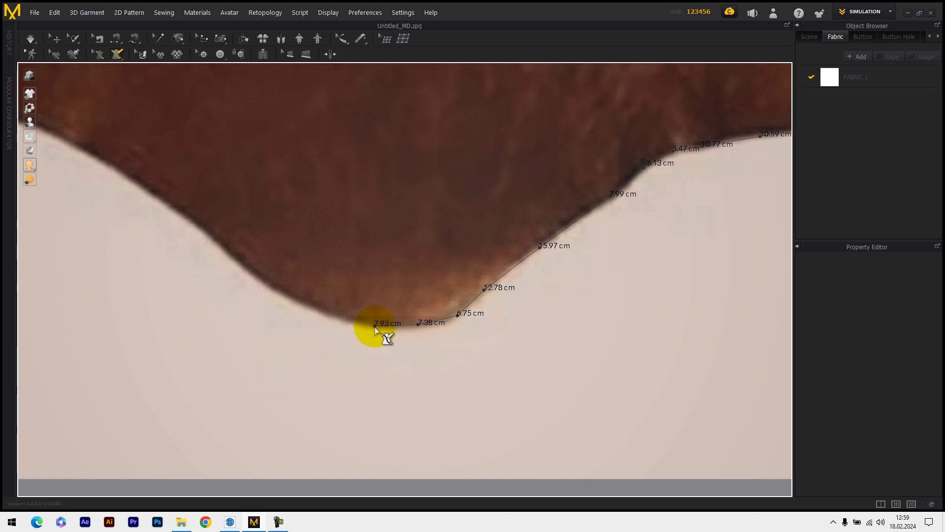
pyautogui.click(320, 311)
# Outline the rising edge up and over the top of the arch
pyautogui.moveTo(421, 349); pyautogui.dragTo(535, 396, button='middle')
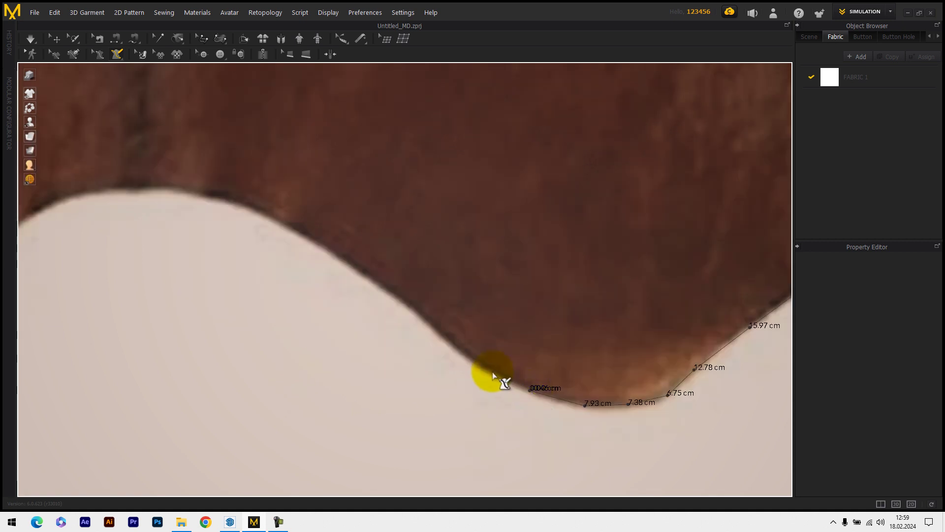
pyautogui.click(482, 366)
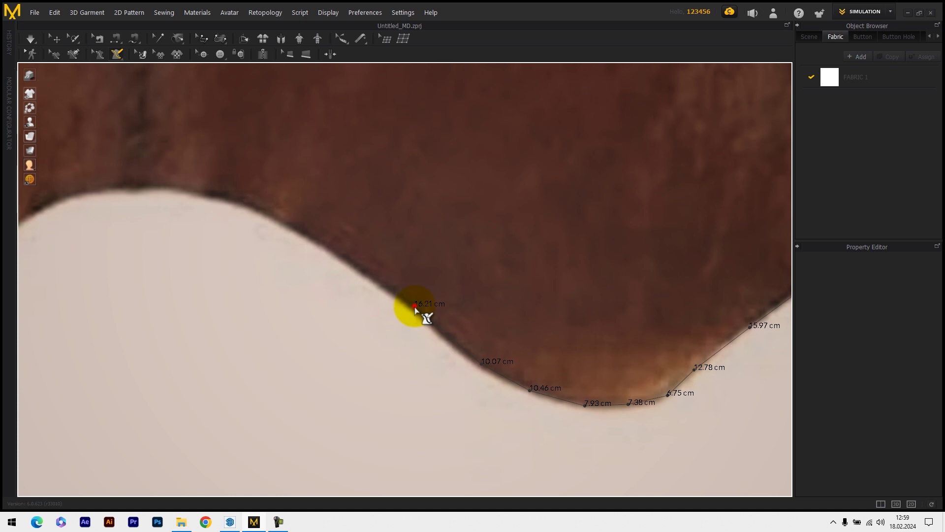
pyautogui.click(415, 306)
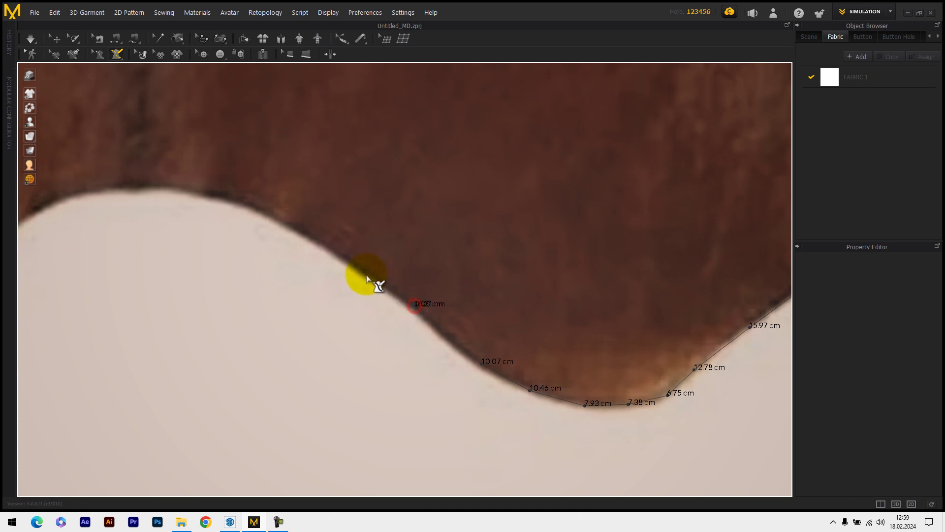
pyautogui.click(342, 258)
pyautogui.moveTo(378, 289); pyautogui.dragTo(527, 354, button='middle')
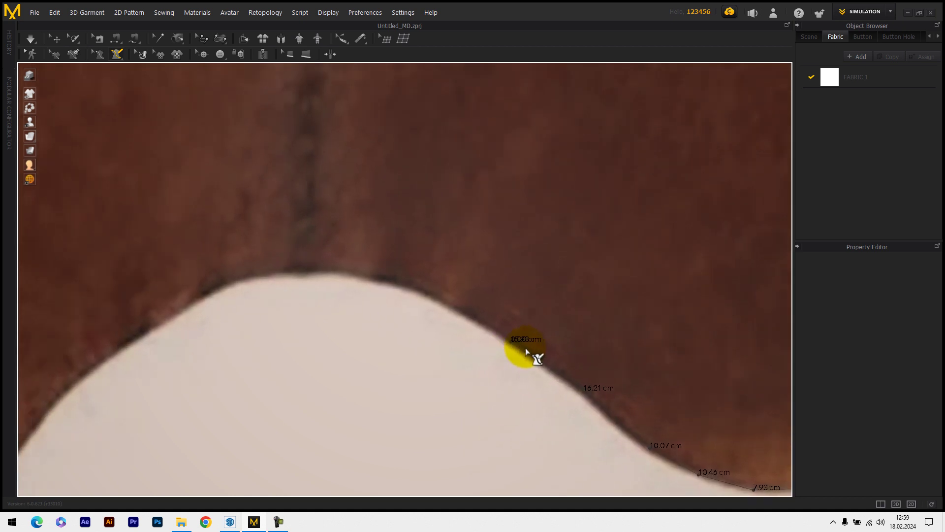
pyautogui.click(485, 314)
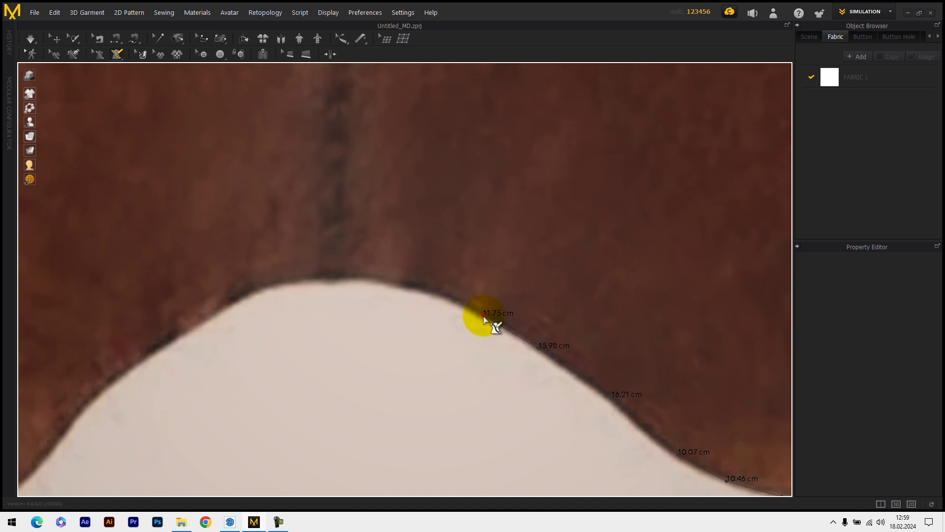
pyautogui.click(439, 294)
pyautogui.click(382, 280)
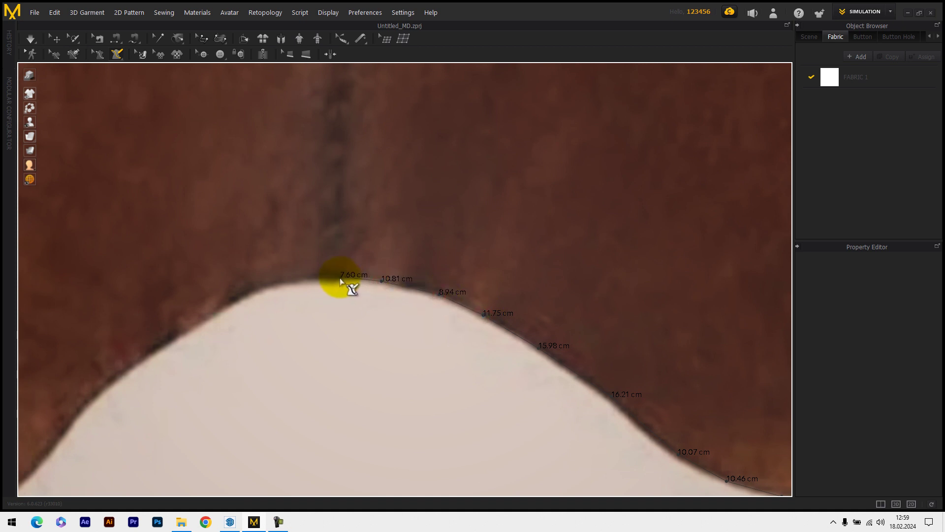
pyautogui.click(340, 280)
# Follow the scalloped edge down into the next dip and across its bottom
pyautogui.moveTo(339, 280); pyautogui.dragTo(495, 246, button='middle')
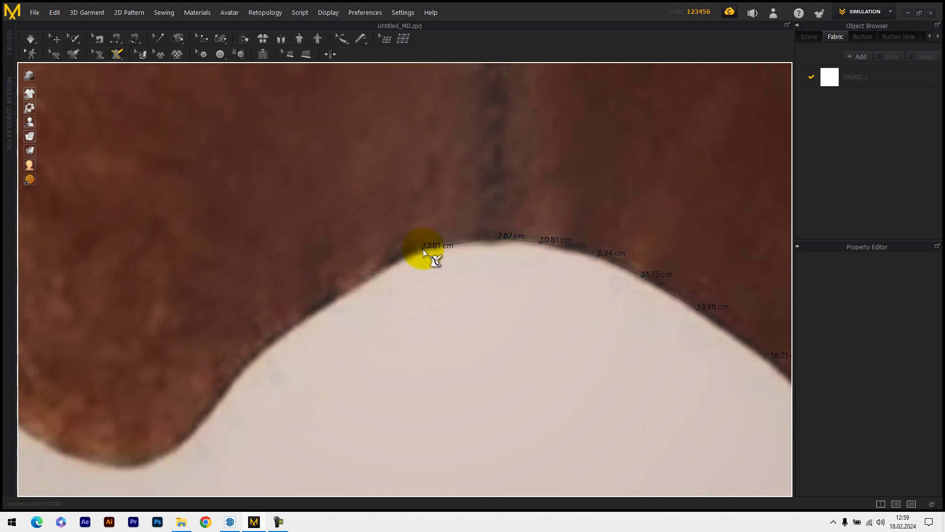
pyautogui.click(378, 271)
pyautogui.moveTo(389, 275); pyautogui.dragTo(544, 226, button='middle')
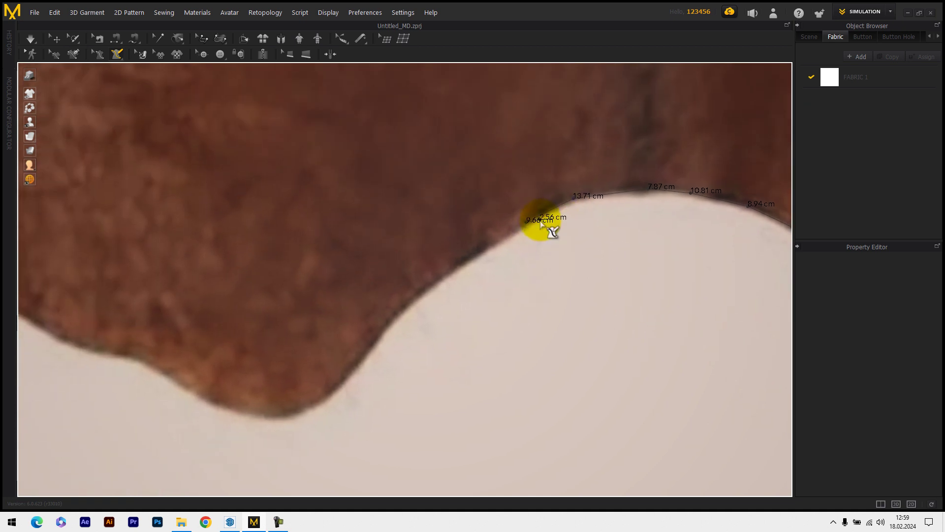
pyautogui.click(425, 295)
pyautogui.moveTo(426, 295); pyautogui.dragTo(537, 225, button='middle')
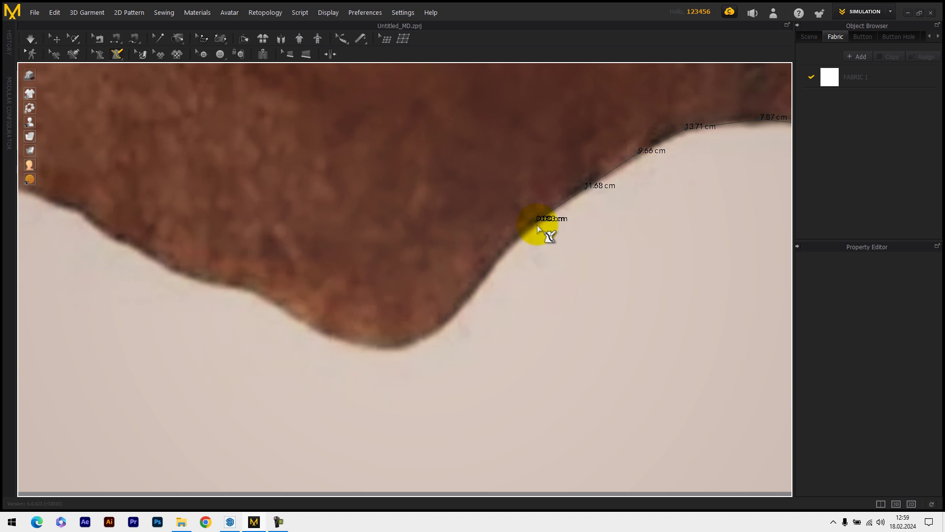
pyautogui.click(492, 265)
pyautogui.click(465, 299)
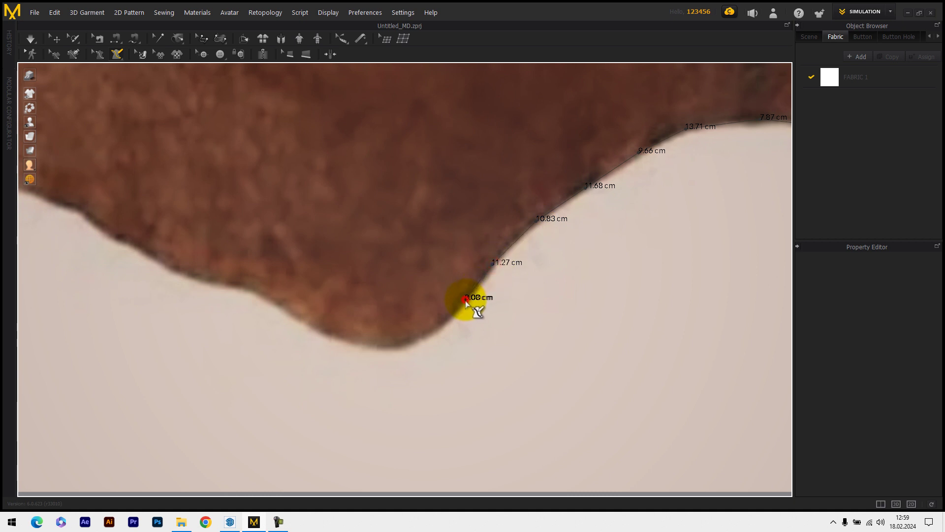
pyautogui.click(441, 328)
pyautogui.moveTo(443, 327); pyautogui.dragTo(532, 302, button='middle')
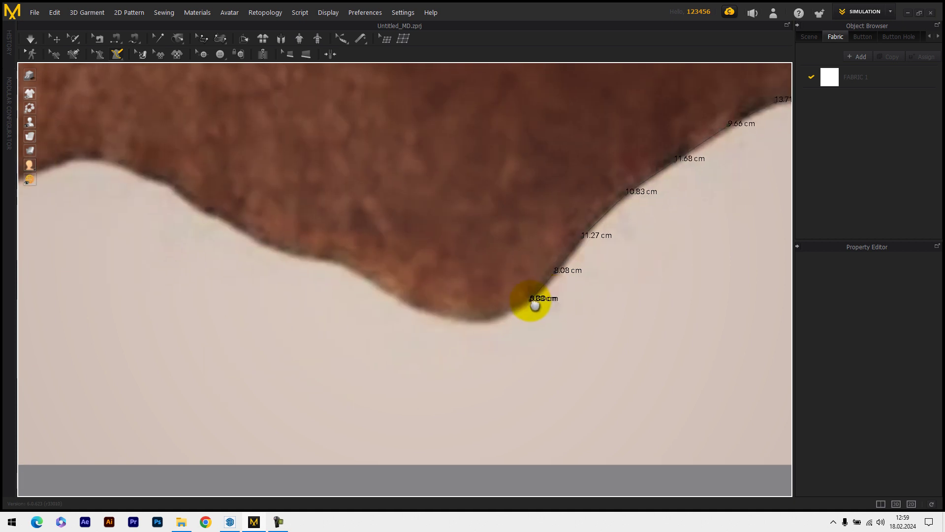
pyautogui.click(502, 315)
pyautogui.click(466, 319)
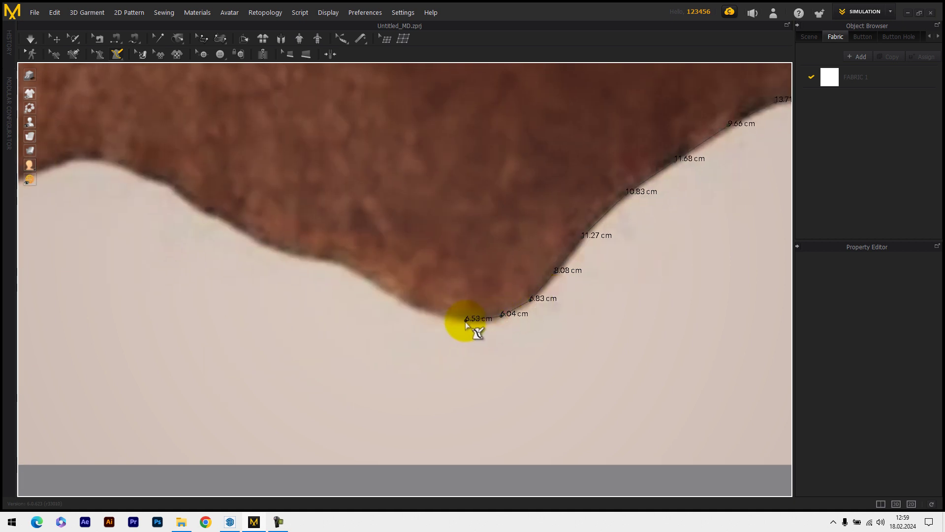
pyautogui.click(430, 313)
# Extend the outline along the rising edge toward the next leg, adding 6.62 cm and 8.41 cm segments
pyautogui.moveTo(431, 313); pyautogui.dragTo(522, 336, button='middle')
pyautogui.click(521, 332)
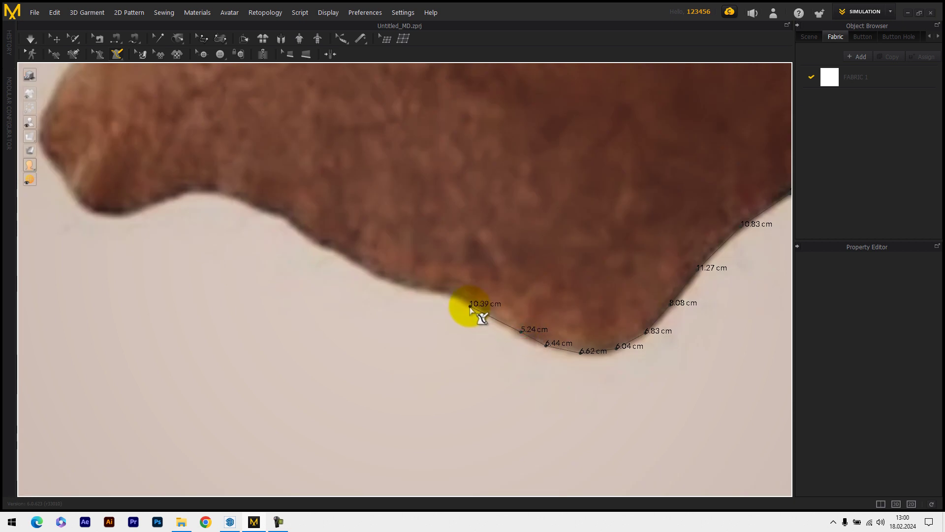
pyautogui.click(436, 291)
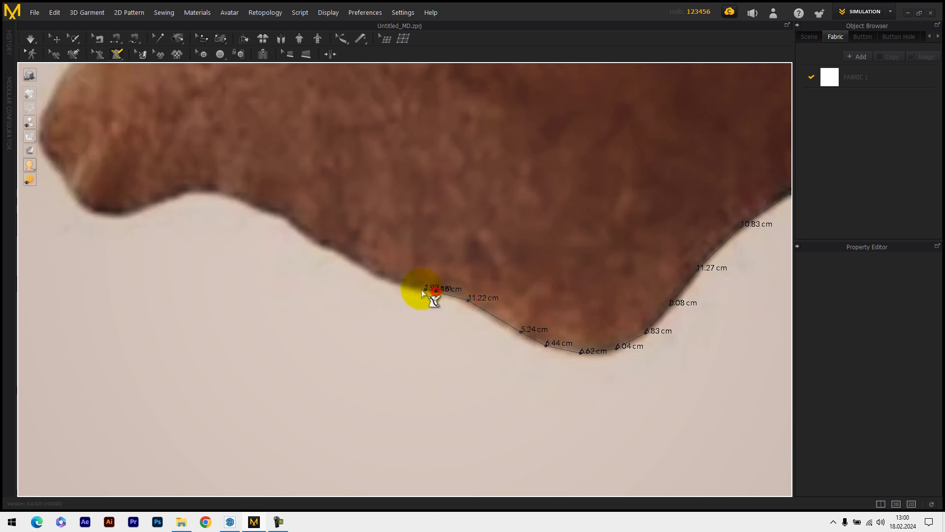
pyautogui.click(394, 281)
pyautogui.moveTo(394, 281); pyautogui.dragTo(512, 324, button='middle')
pyautogui.click(474, 302)
# Trace the lower edge past the front leg's base and around the hide's corner
pyautogui.moveTo(435, 286); pyautogui.dragTo(546, 327, button='middle')
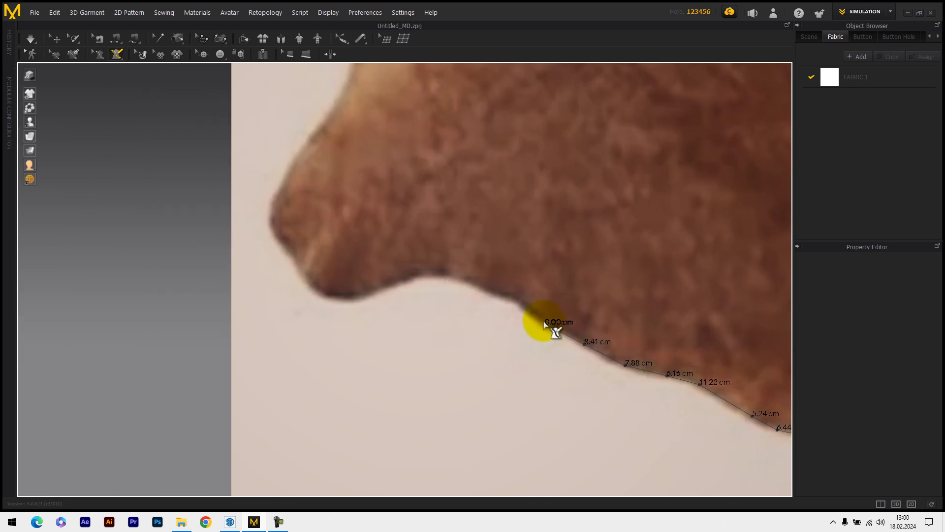
pyautogui.click(515, 301)
pyautogui.click(461, 279)
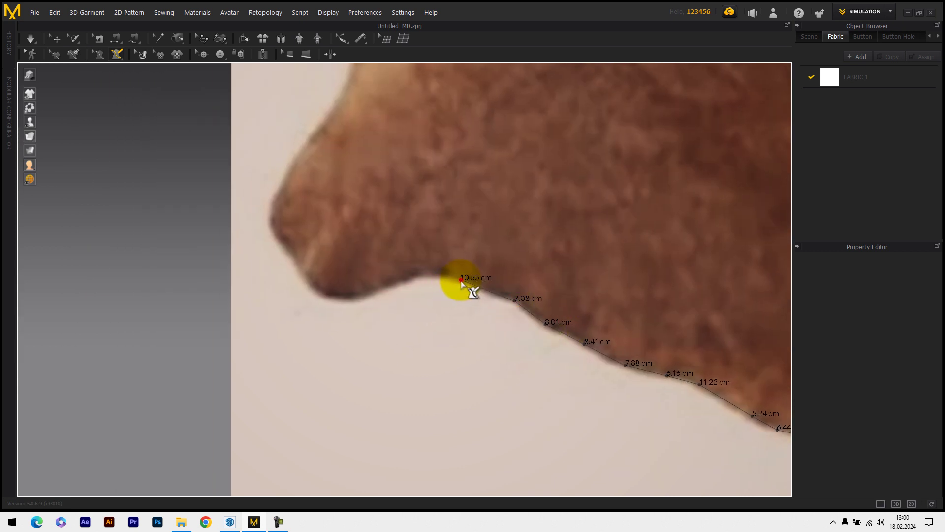
pyautogui.click(390, 286)
pyautogui.click(368, 294)
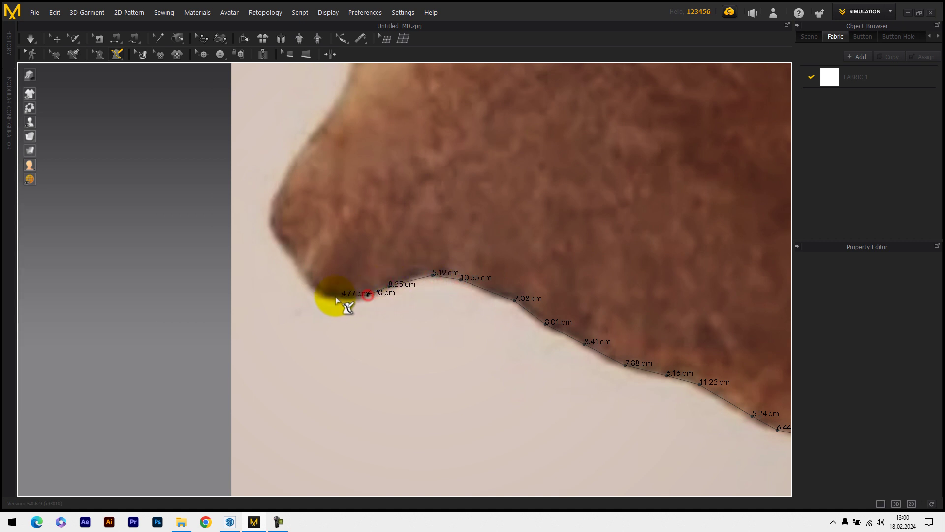
pyautogui.click(329, 295)
pyautogui.click(308, 282)
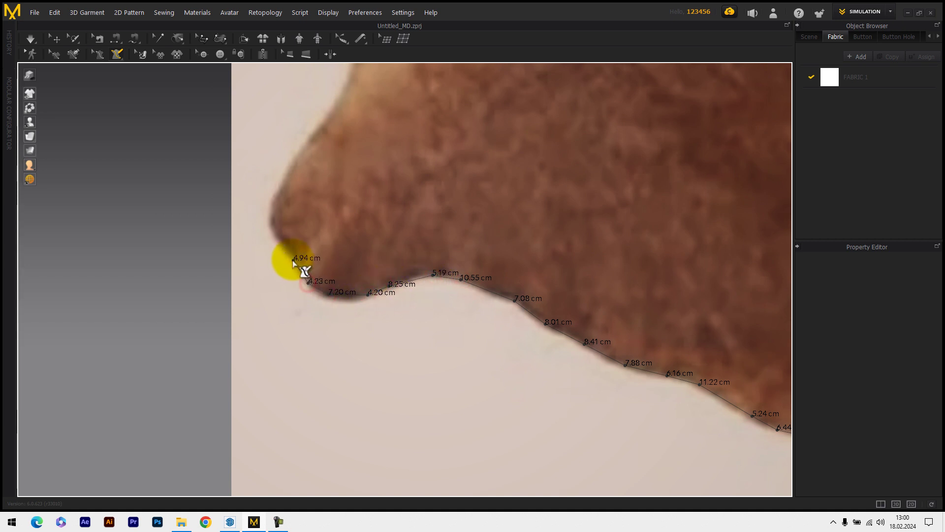
# Outline up the left tip and along the start of the left edge
pyautogui.click(293, 257)
pyautogui.click(275, 235)
pyautogui.click(271, 213)
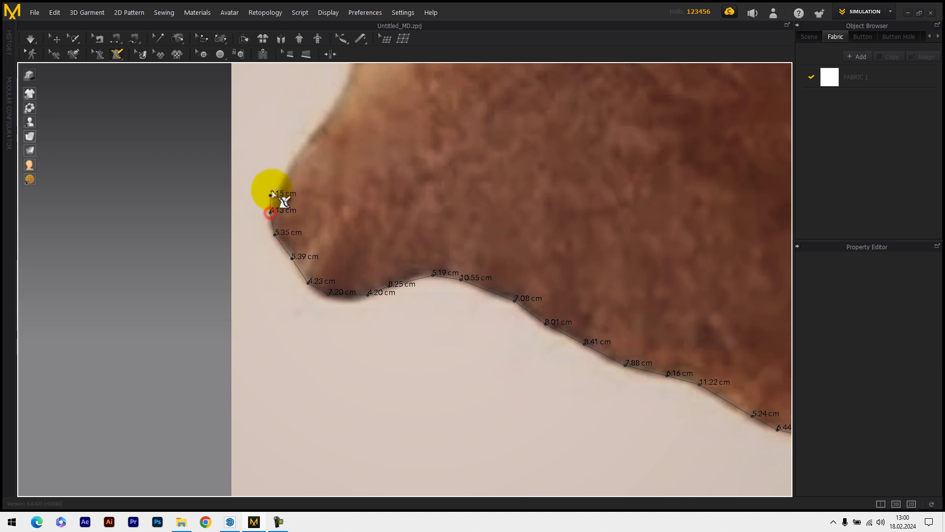
pyautogui.click(276, 182)
pyautogui.moveTo(285, 242); pyautogui.dragTo(291, 295, button='middle')
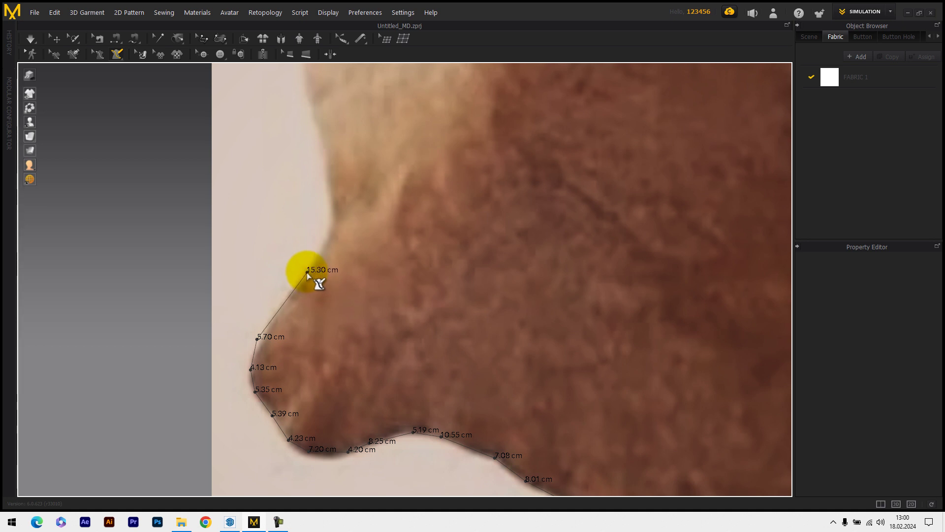
pyautogui.click(307, 271)
pyautogui.moveTo(306, 321); pyautogui.dragTo(311, 332, button='middle')
pyautogui.click(307, 319)
pyautogui.click(323, 303)
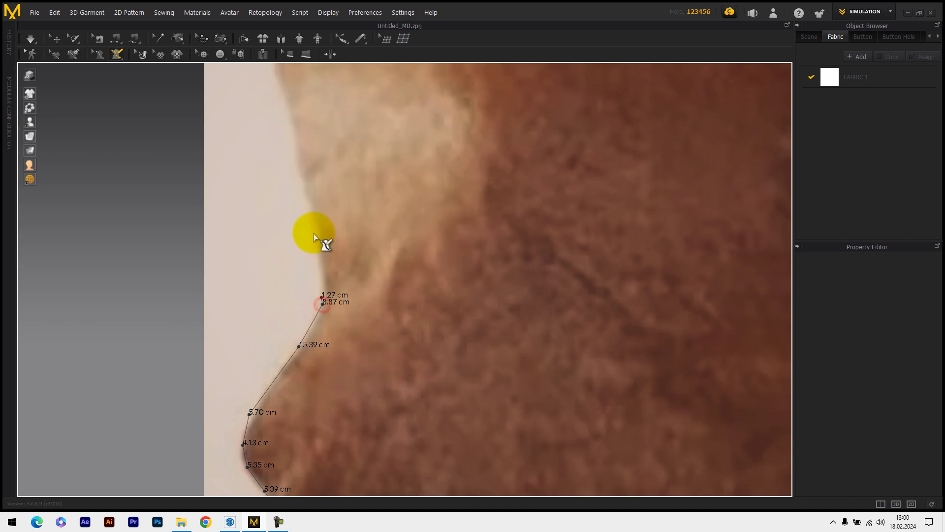
# Add more outline points continuing up the hide's left edge
pyautogui.doubleClick(318, 234)
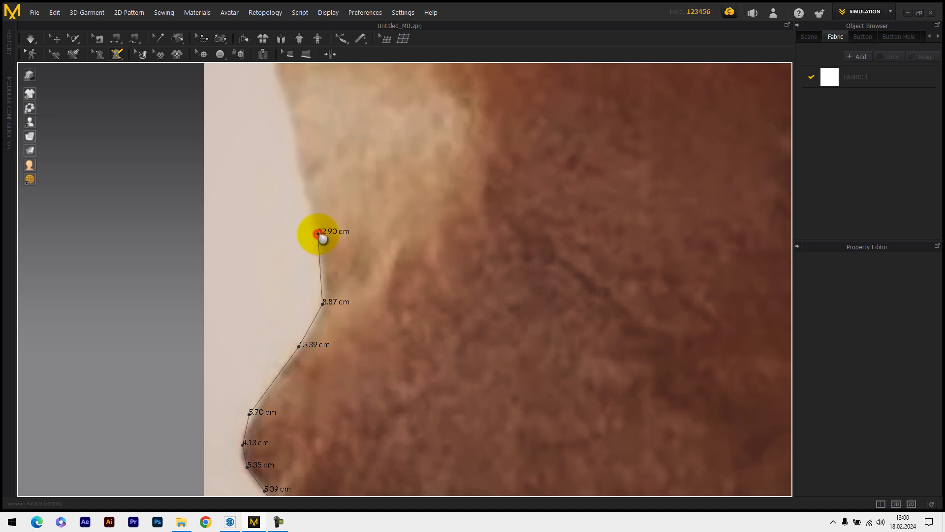
pyautogui.moveTo(325, 310); pyautogui.dragTo(329, 364, button='middle')
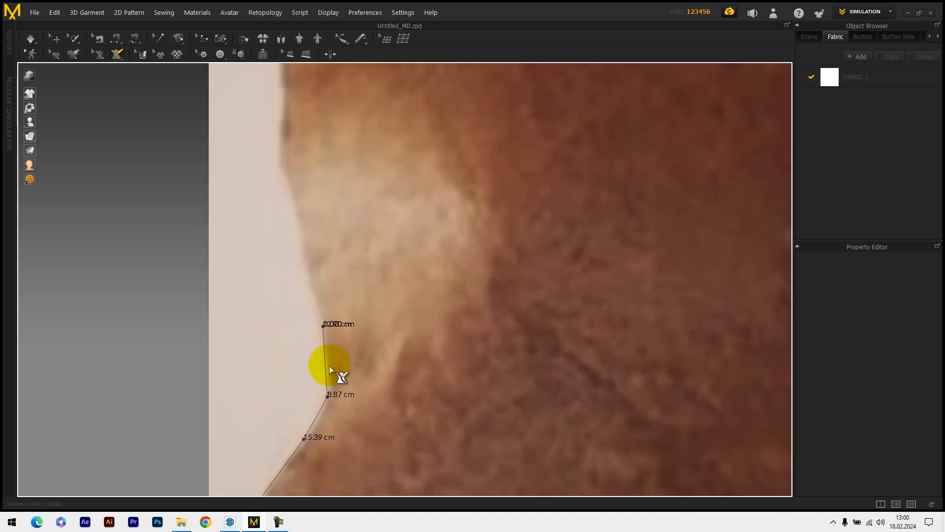
pyautogui.click(323, 344)
pyautogui.doubleClick(315, 299)
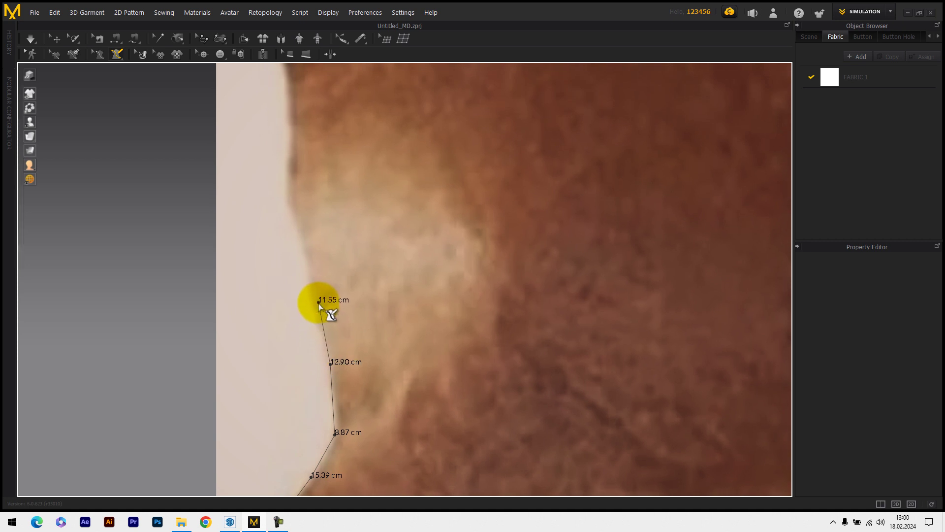
pyautogui.click(300, 239)
pyautogui.moveTo(302, 241); pyautogui.dragTo(309, 360, button='middle')
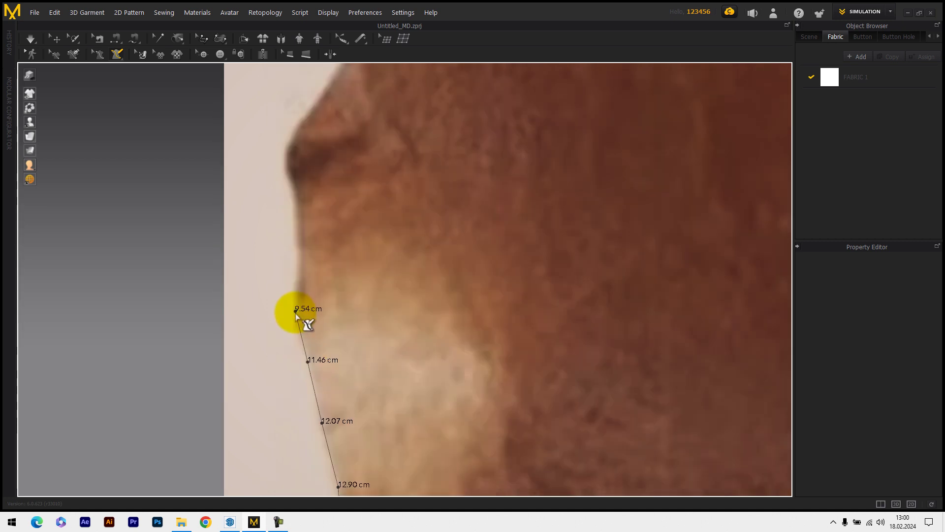
pyautogui.click(295, 312)
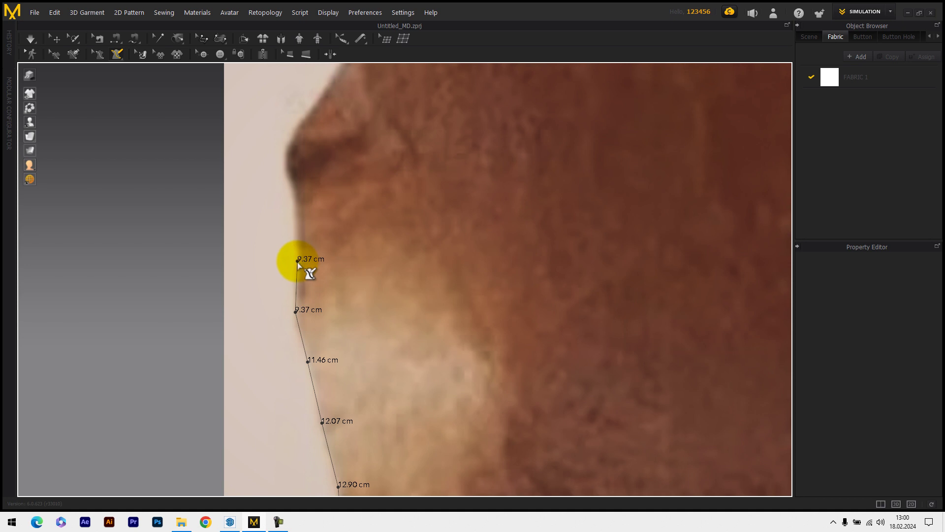
pyautogui.click(298, 261)
pyautogui.moveTo(297, 262); pyautogui.dragTo(302, 355, button='middle')
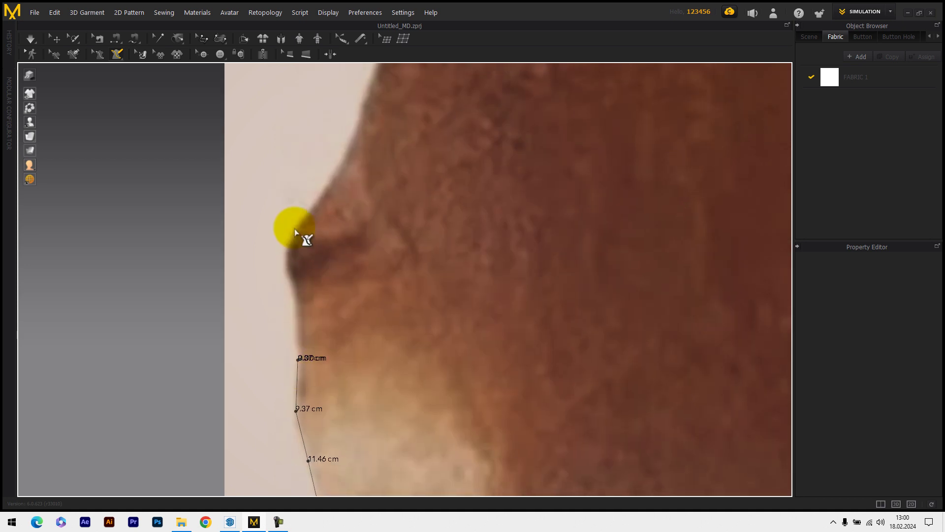
# Trace around the small bump and higher up the edge, adding 13.50 cm and 5.40 cm segments
pyautogui.click(297, 284)
pyautogui.click(289, 269)
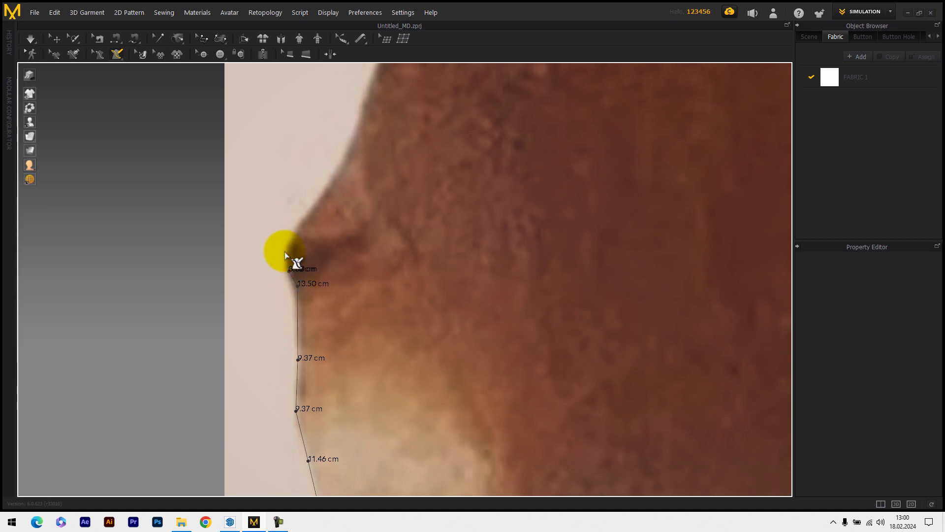
pyautogui.click(287, 248)
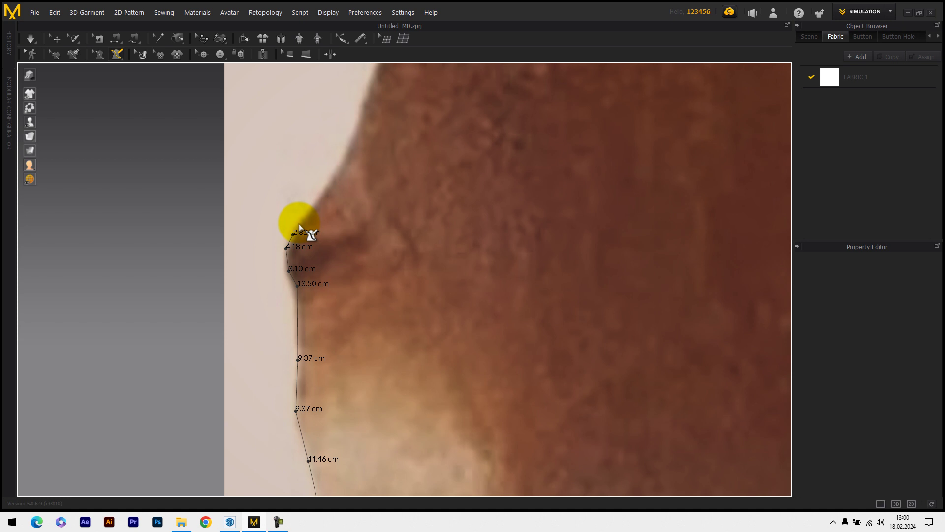
pyautogui.moveTo(313, 206); pyautogui.dragTo(260, 322, button='middle')
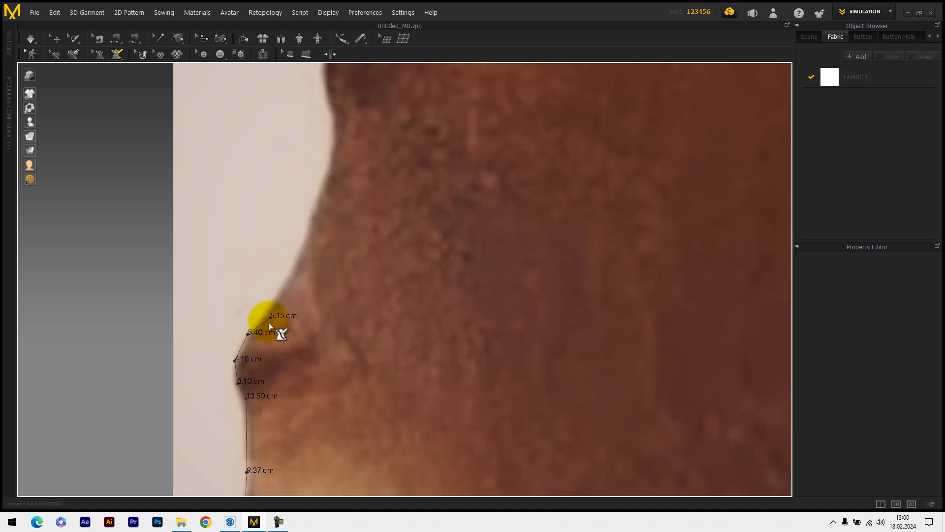
pyautogui.click(291, 271)
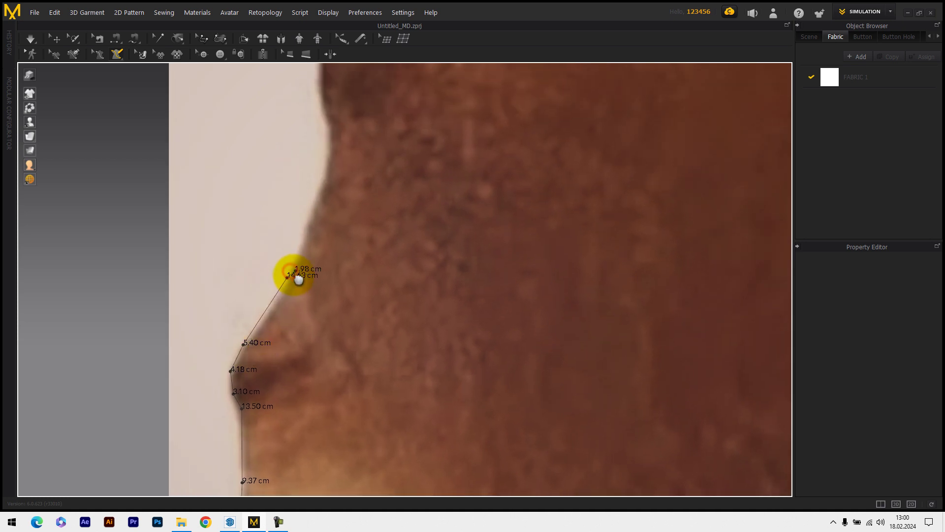
pyautogui.moveTo(295, 271); pyautogui.dragTo(254, 398, button='middle')
# Trace outline points along the hide's edge up to just below the first lobe
pyautogui.click(275, 325)
pyautogui.moveTo(285, 306); pyautogui.dragTo(270, 369, button='middle')
pyautogui.click(270, 341)
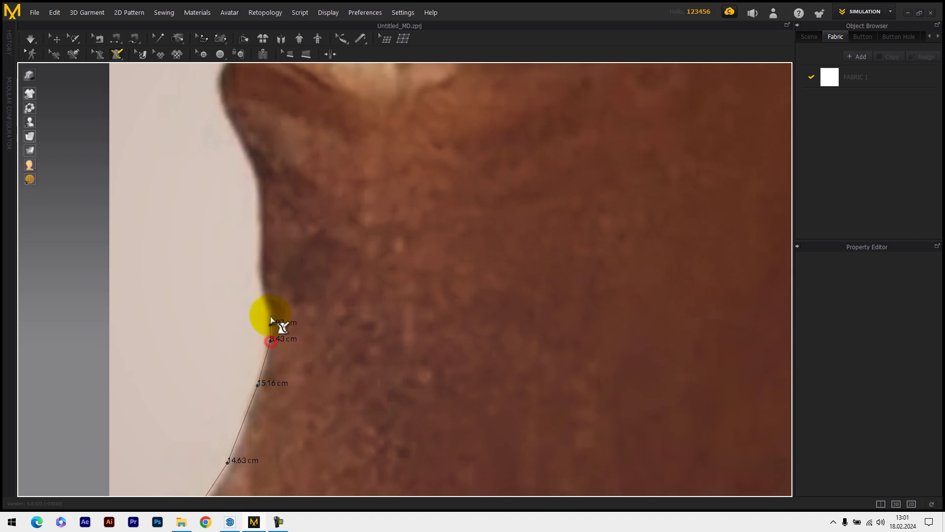
pyautogui.click(270, 309)
pyautogui.click(265, 290)
pyautogui.moveTo(268, 300); pyautogui.dragTo(266, 408, button='middle')
pyautogui.click(267, 351)
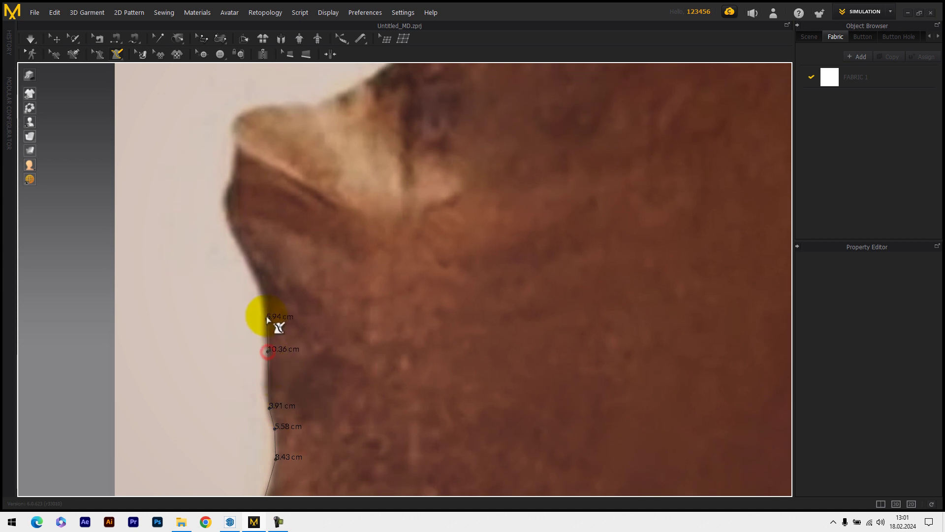
pyautogui.click(260, 283)
# Trace the outline around the lobe's tip and back along its underside
pyautogui.moveTo(265, 290); pyautogui.dragTo(323, 398, button='middle')
pyautogui.click(289, 339)
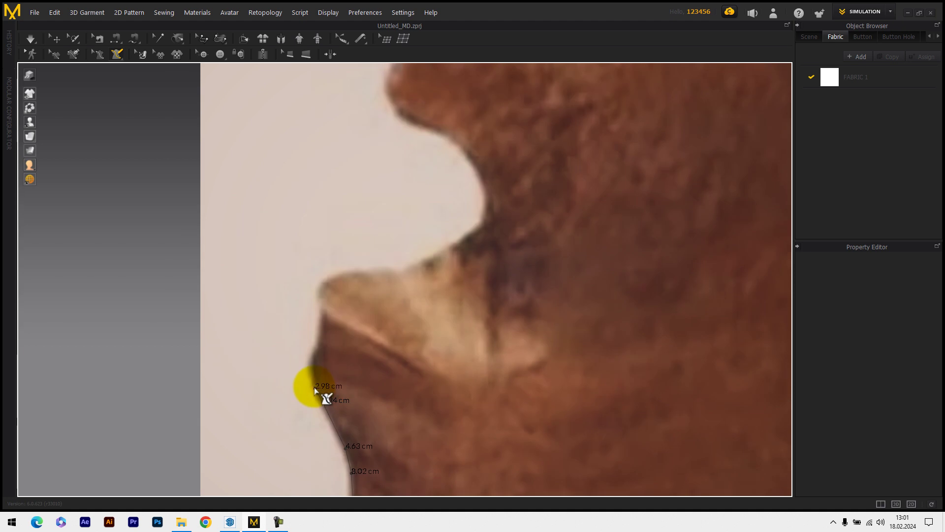
pyautogui.click(310, 377)
pyautogui.click(314, 348)
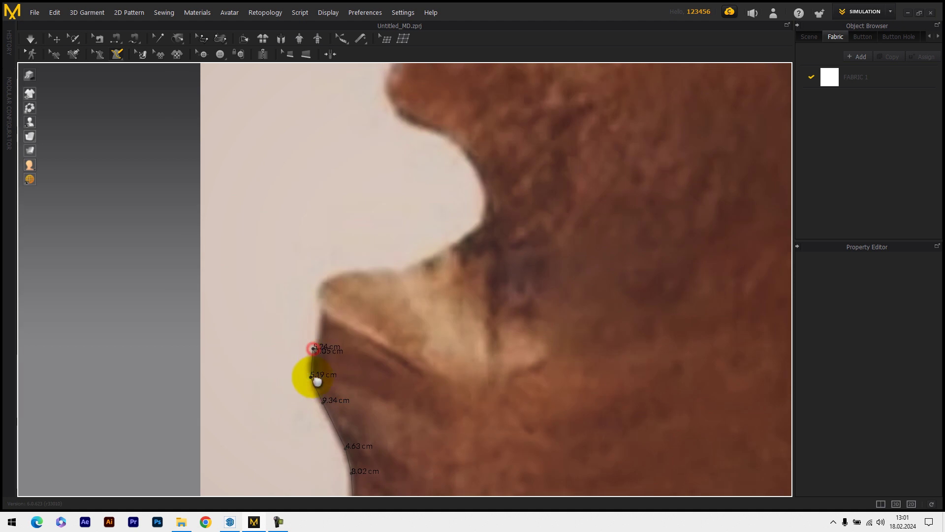
pyautogui.moveTo(315, 350); pyautogui.dragTo(314, 384, button='middle')
pyautogui.click(311, 370)
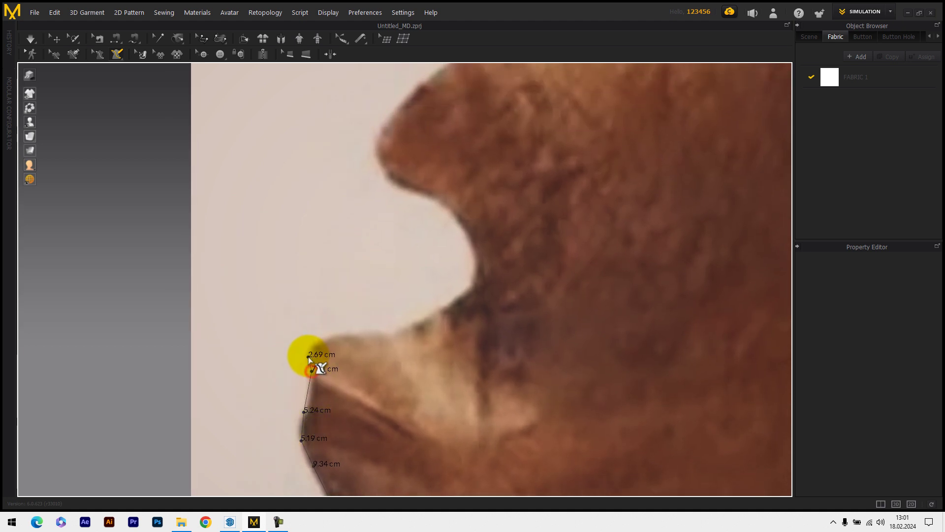
pyautogui.click(309, 354)
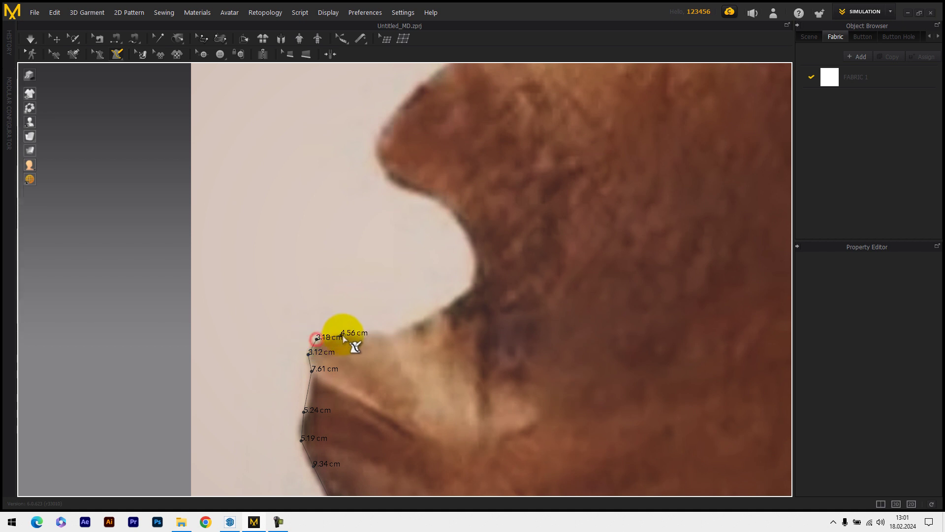
pyautogui.click(344, 334)
# Continue the outline around the curved edge up to the curve's top
pyautogui.moveTo(375, 337); pyautogui.dragTo(325, 419, button='middle')
pyautogui.click(351, 374)
pyautogui.click(385, 358)
pyautogui.click(344, 387)
pyautogui.click(325, 417)
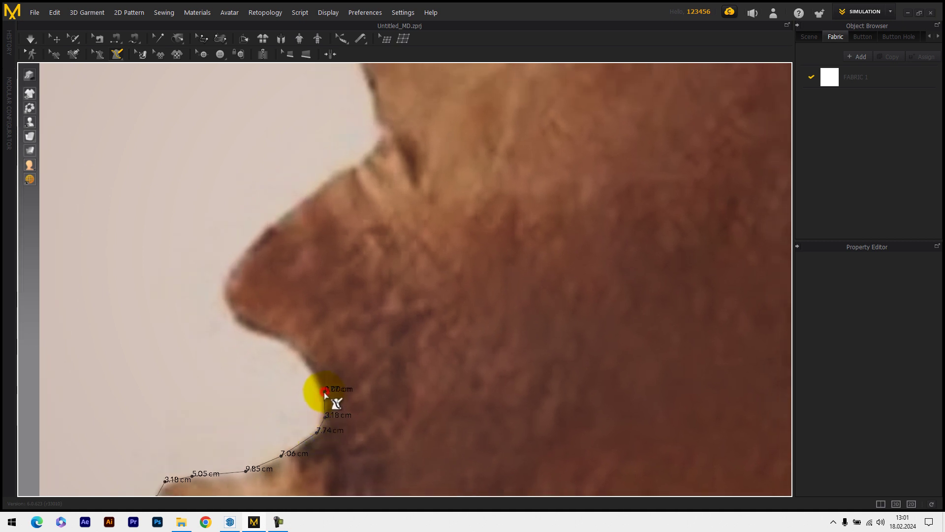
pyautogui.click(324, 392)
# Trace the outline around the next bulge of the hide
pyautogui.moveTo(315, 369); pyautogui.dragTo(342, 413, button='middle')
pyautogui.click(307, 379)
pyautogui.click(283, 370)
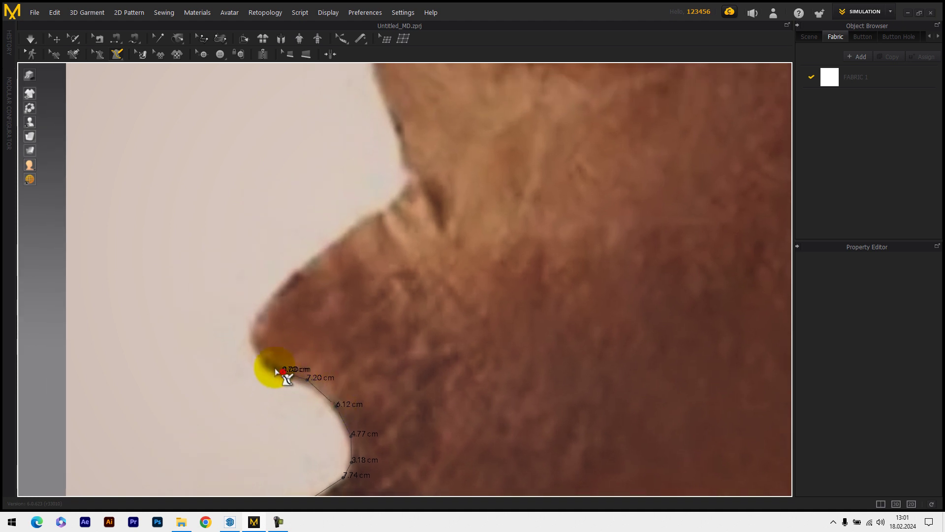
pyautogui.click(259, 357)
pyautogui.click(251, 331)
pyautogui.click(263, 301)
# Add outline points up the rising slope of the hide's edge
pyautogui.moveTo(254, 316); pyautogui.dragTo(170, 408, button='middle')
pyautogui.click(228, 352)
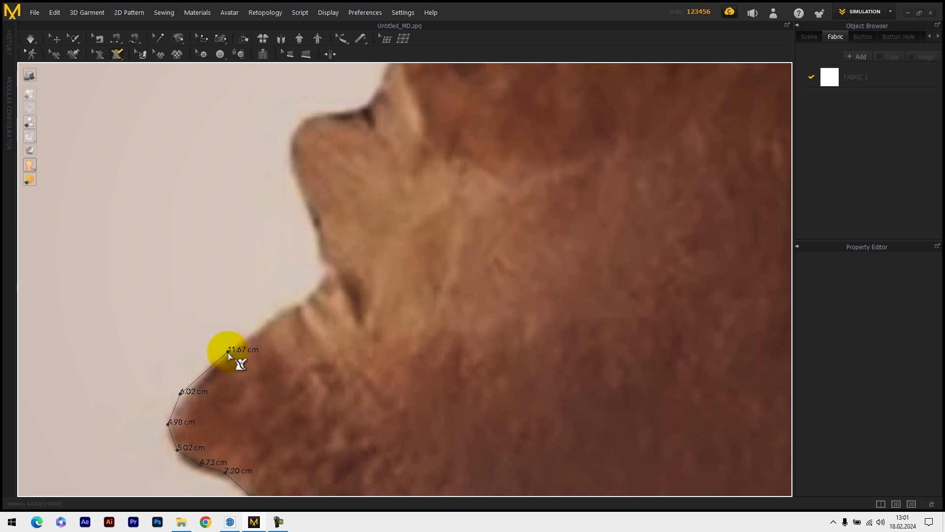
pyautogui.click(291, 306)
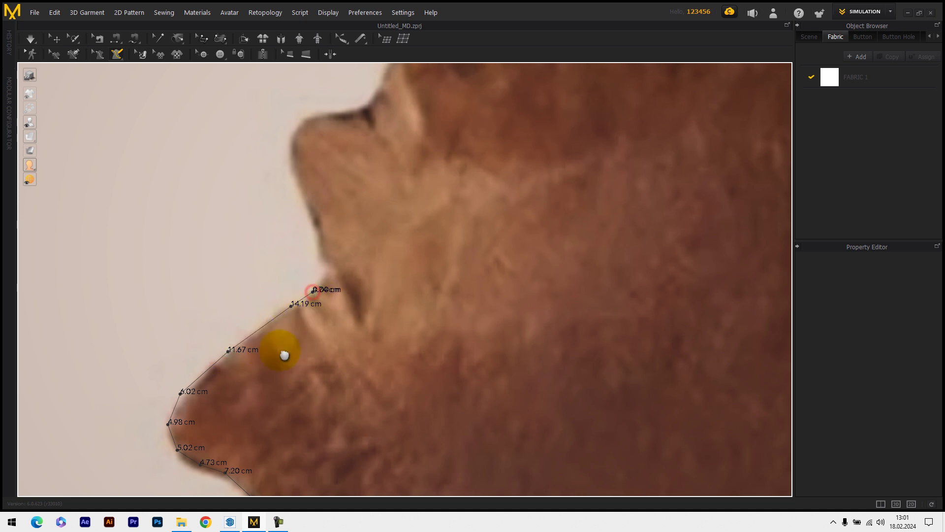
pyautogui.moveTo(302, 321); pyautogui.dragTo(282, 350, button='middle')
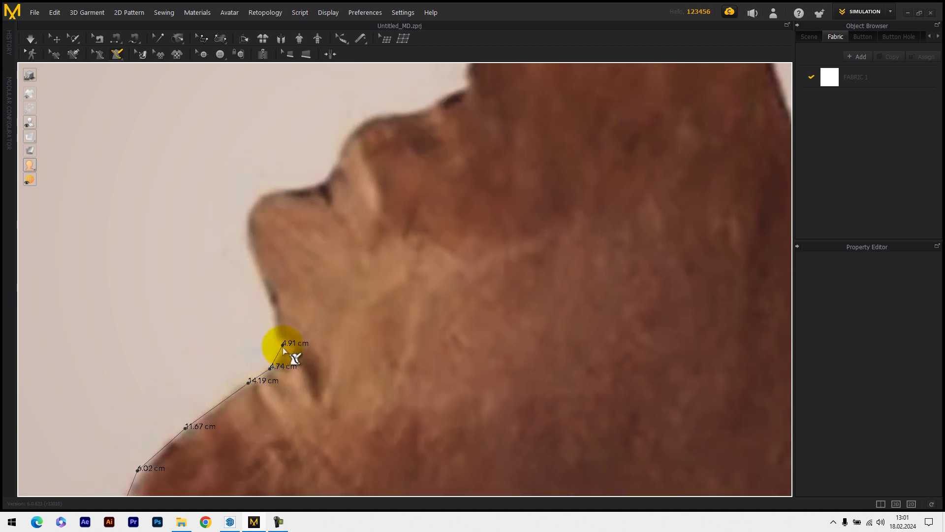
pyautogui.click(283, 346)
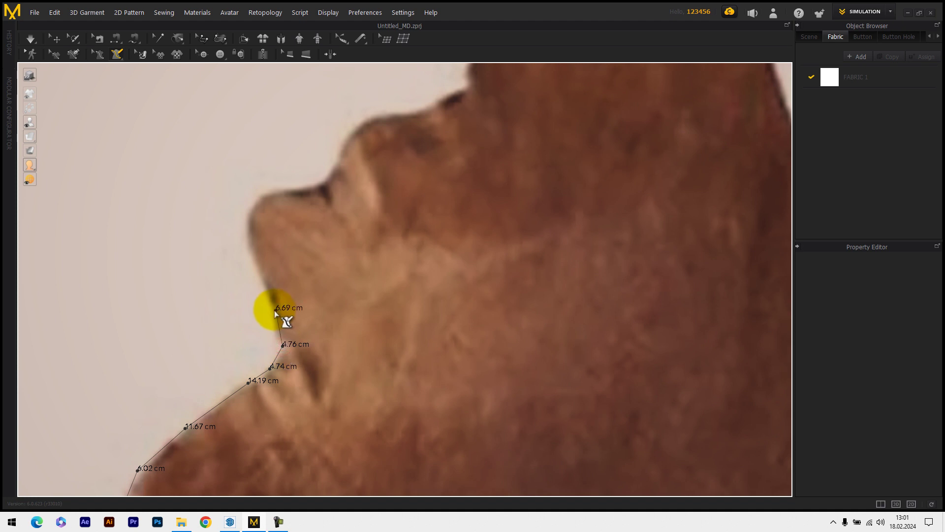
pyautogui.click(275, 309)
pyautogui.moveTo(277, 414); pyautogui.dragTo(276, 419, button='middle')
# Trace the edge up toward the next lobe and along its underside
pyautogui.click(252, 361)
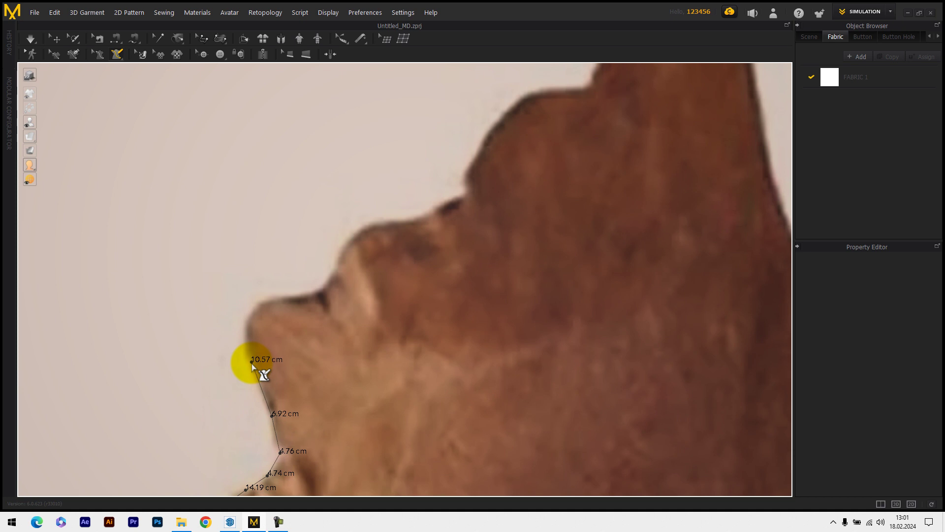
pyautogui.click(250, 361)
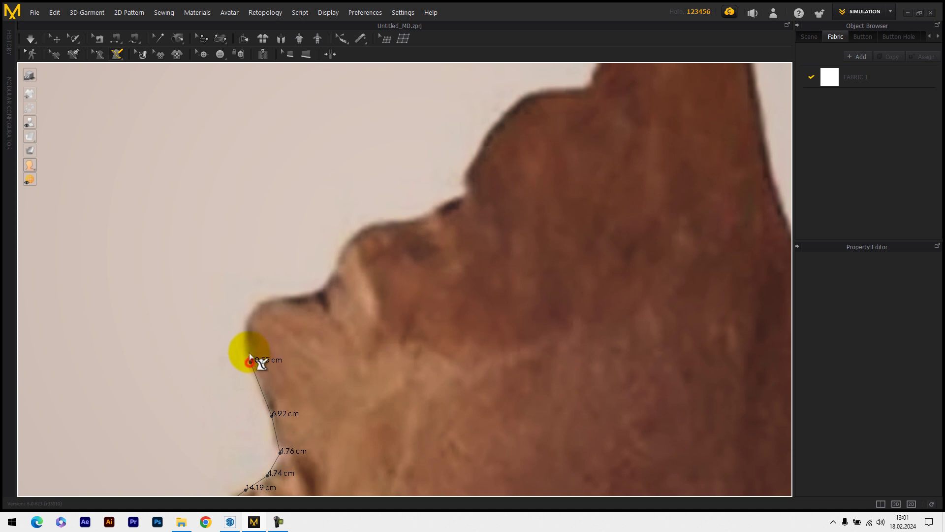
pyautogui.click(245, 325)
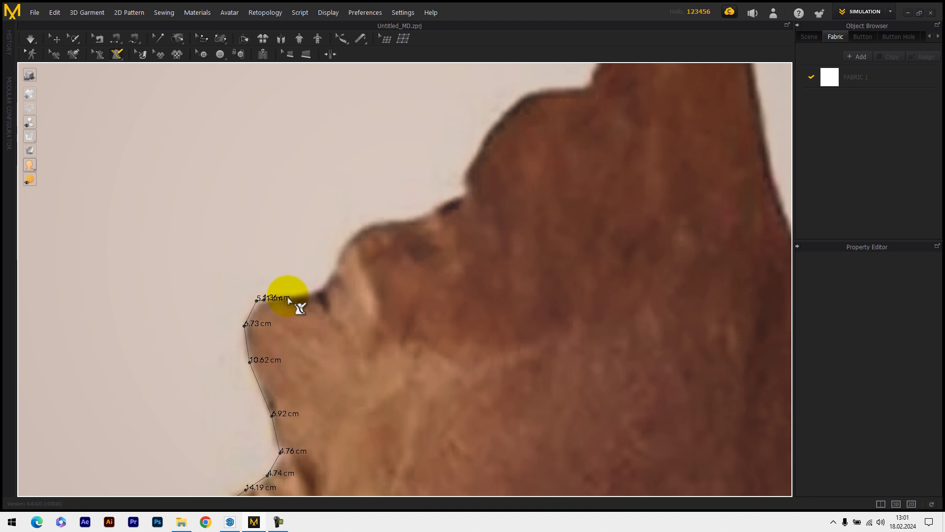
pyautogui.click(300, 294)
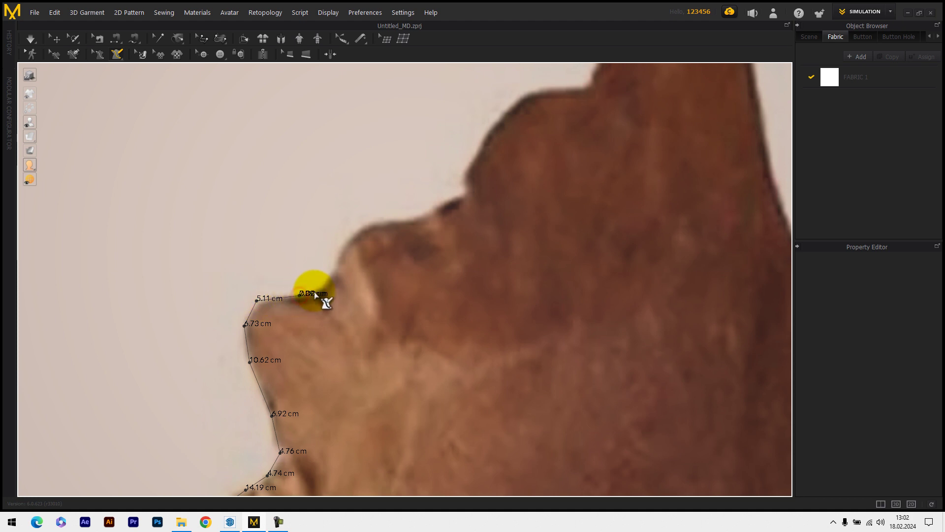
pyautogui.click(320, 292)
pyautogui.moveTo(306, 321); pyautogui.dragTo(245, 424, button='middle')
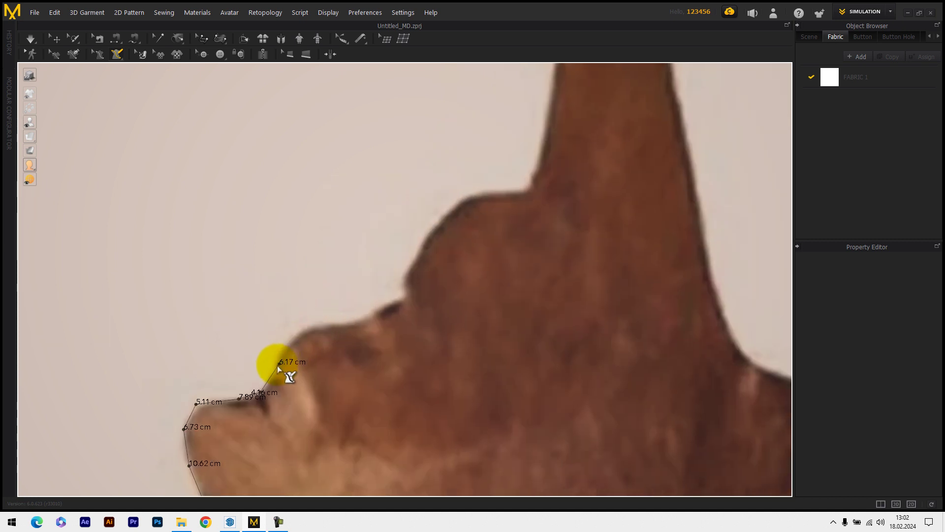
# Trace the hide's left edge along the shoulder to the ear's base
pyautogui.click(276, 365)
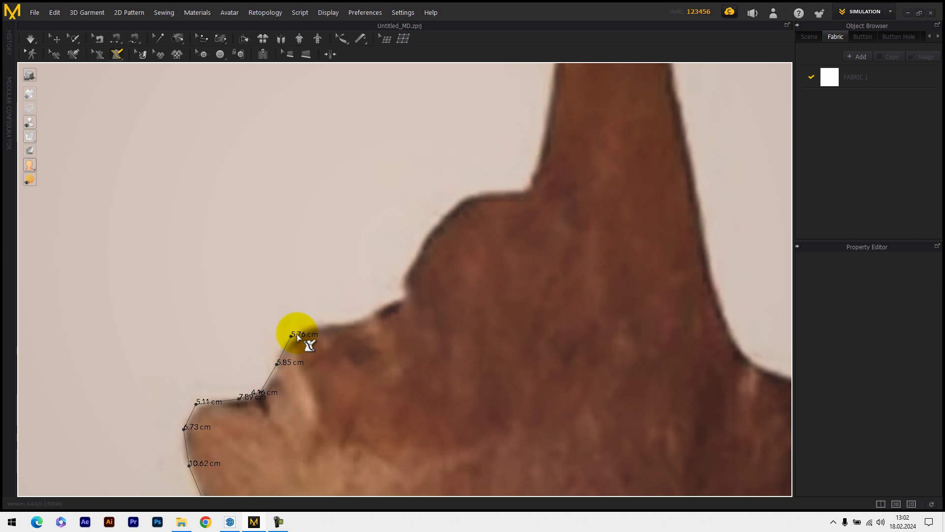
pyautogui.click(297, 333)
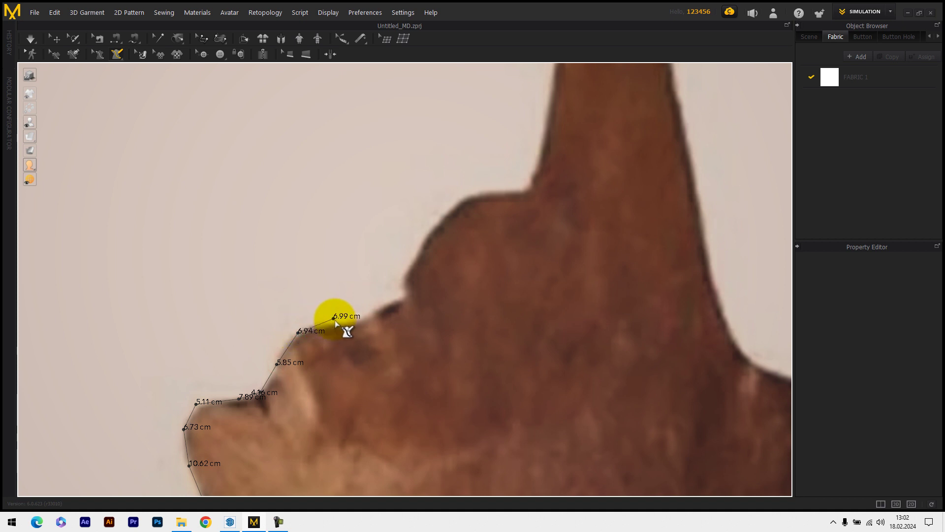
pyautogui.click(342, 321)
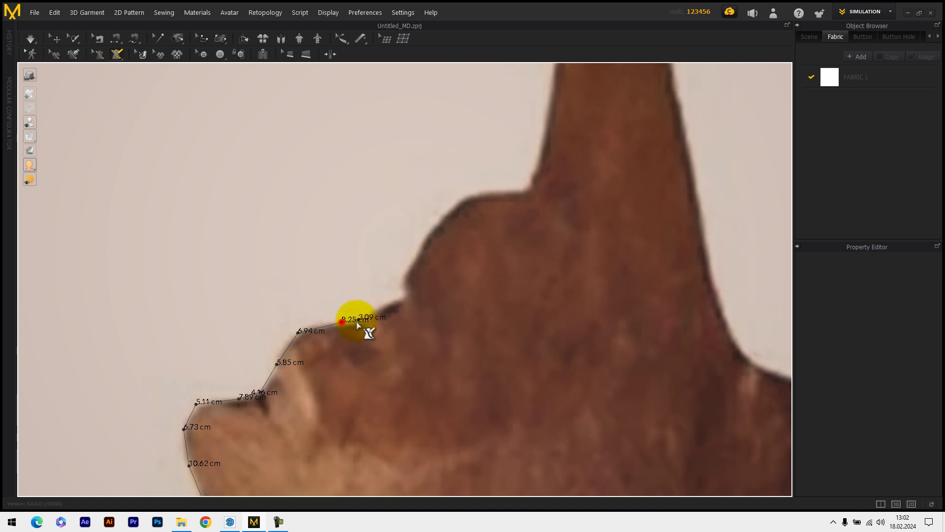
pyautogui.click(368, 311)
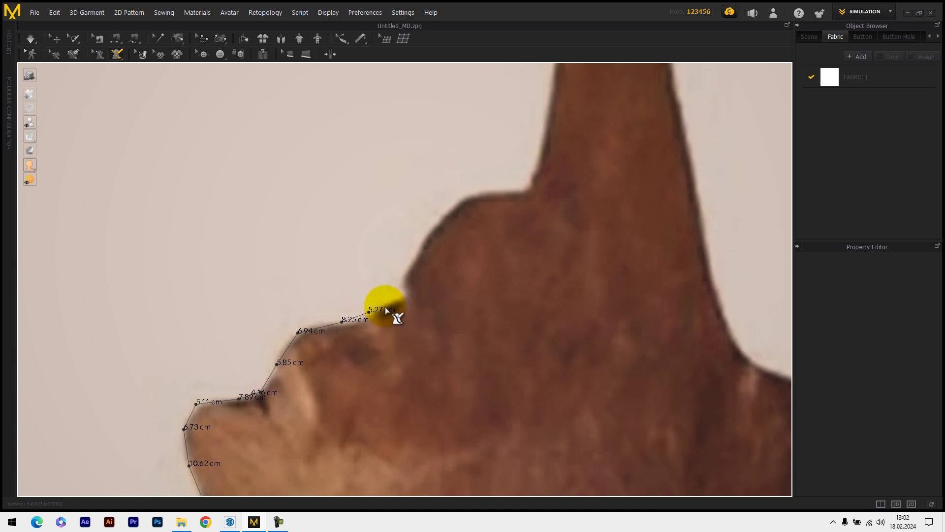
pyautogui.click(386, 306)
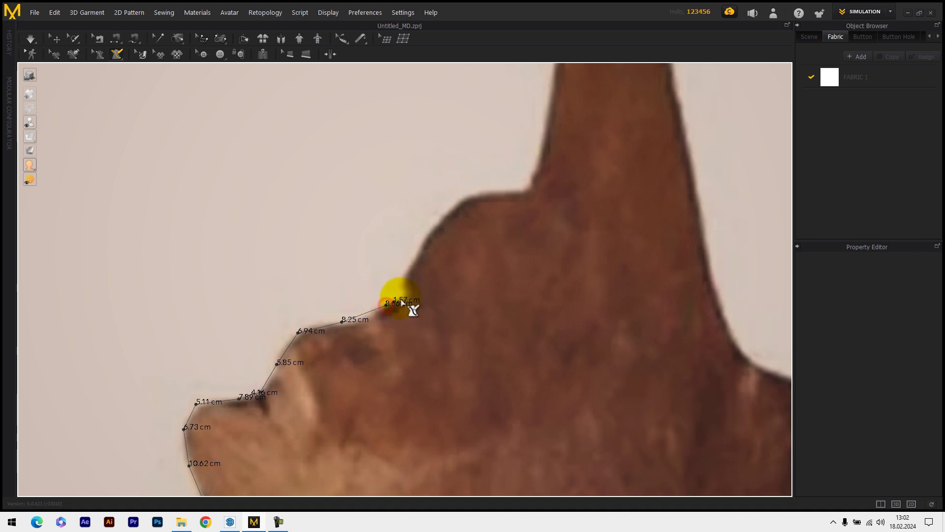
pyautogui.click(403, 294)
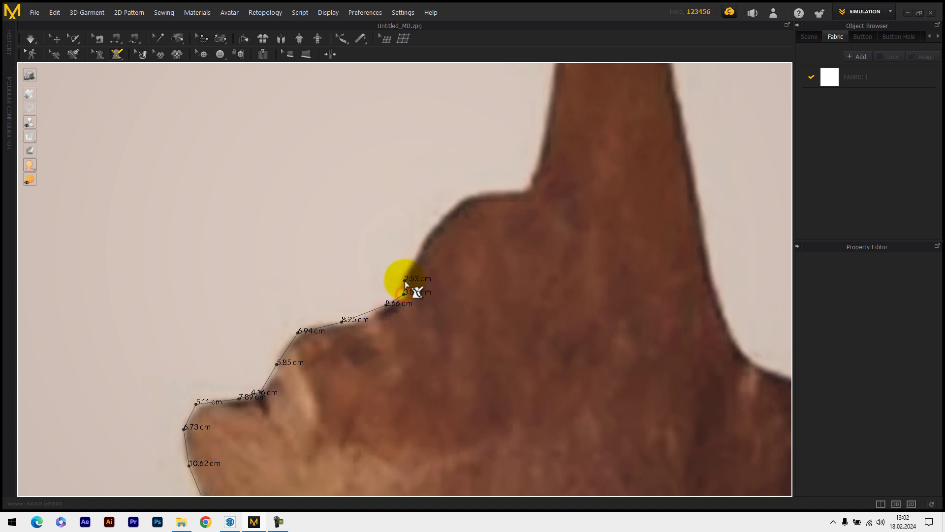
pyautogui.click(405, 278)
# Add outline points along the left ear's lower edge
pyautogui.moveTo(429, 239); pyautogui.dragTo(350, 363, button='middle')
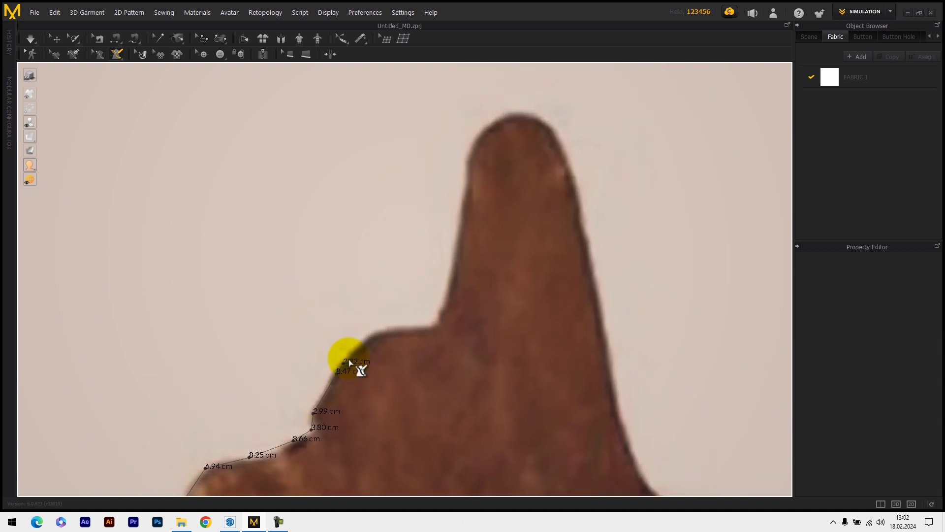
pyautogui.click(389, 328)
pyautogui.click(425, 326)
pyautogui.click(439, 315)
# Trace up the ear's left side and around its rounded tip
pyautogui.moveTo(450, 280); pyautogui.dragTo(428, 327, button='middle')
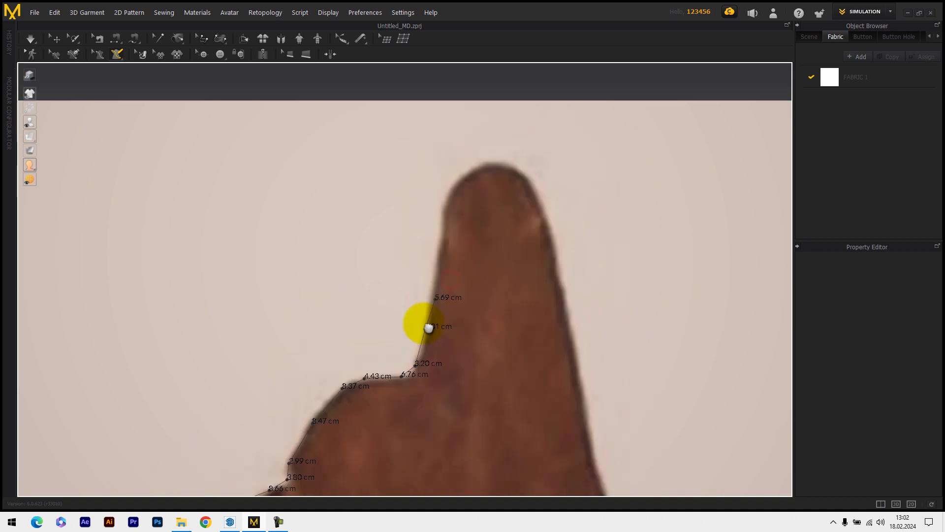
pyautogui.click(421, 298)
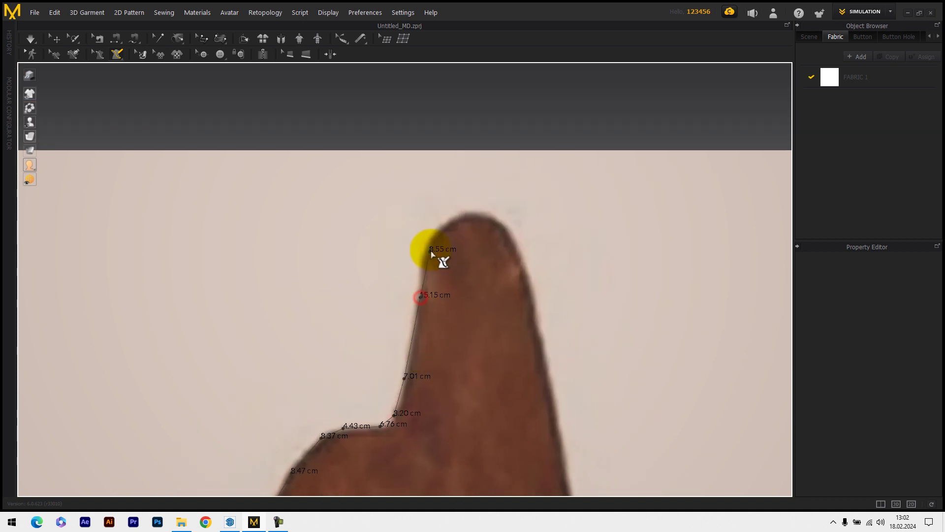
pyautogui.click(430, 244)
pyautogui.click(443, 226)
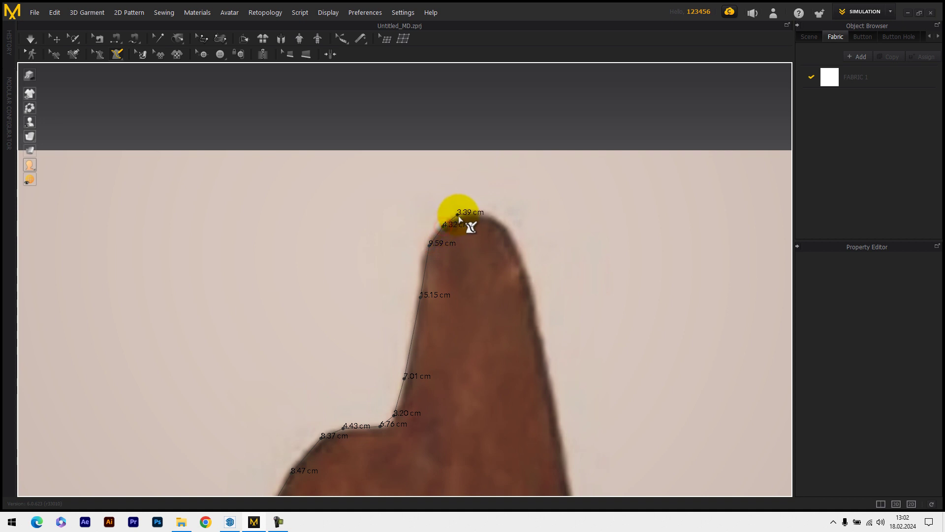
pyautogui.click(474, 210)
pyautogui.click(490, 212)
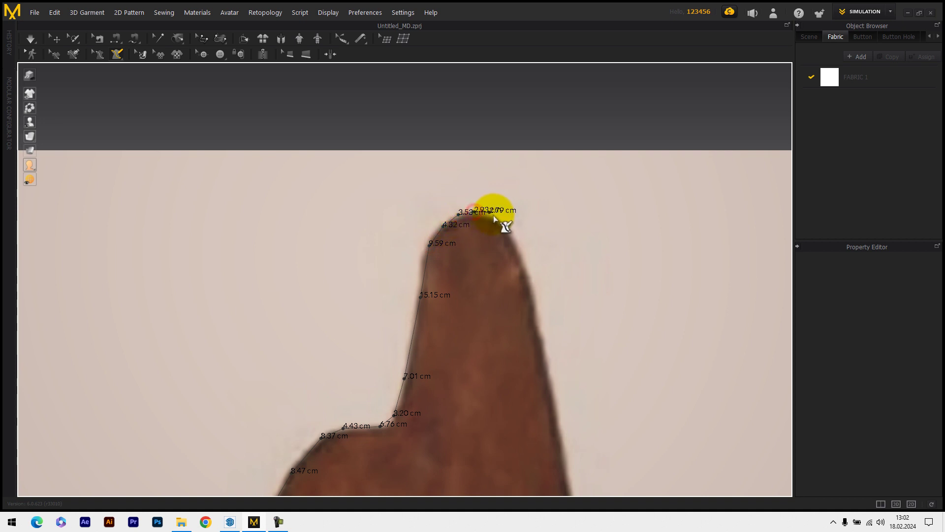
pyautogui.click(512, 236)
# Trace outline points down the ear's inner edge
pyautogui.moveTo(475, 235)
pyautogui.mouseDown(button='middle')
pyautogui.moveTo(305, 118)
pyautogui.moveTo(257, 97)
pyautogui.mouseUp(button='middle')
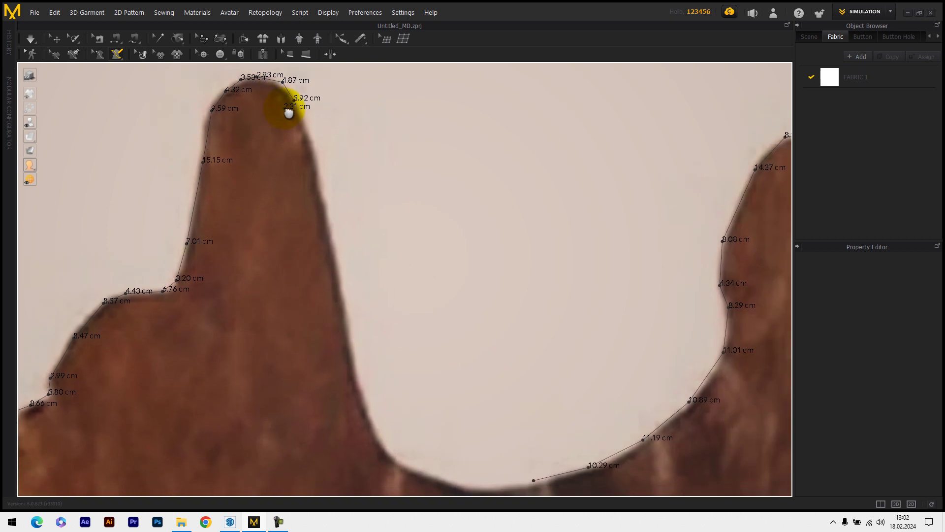
pyautogui.click(313, 145)
pyautogui.click(322, 198)
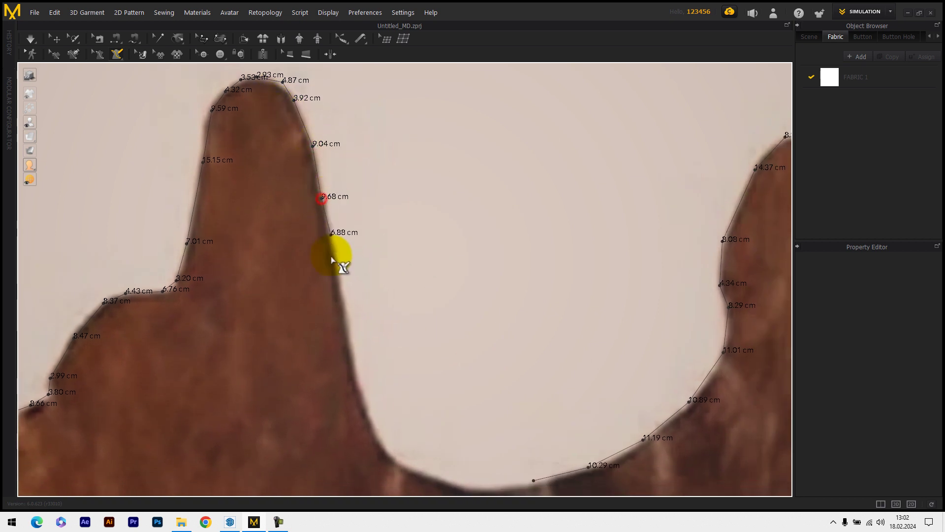
pyautogui.click(334, 261)
pyautogui.moveTo(338, 275); pyautogui.dragTo(285, 169, button='middle')
pyautogui.click(290, 200)
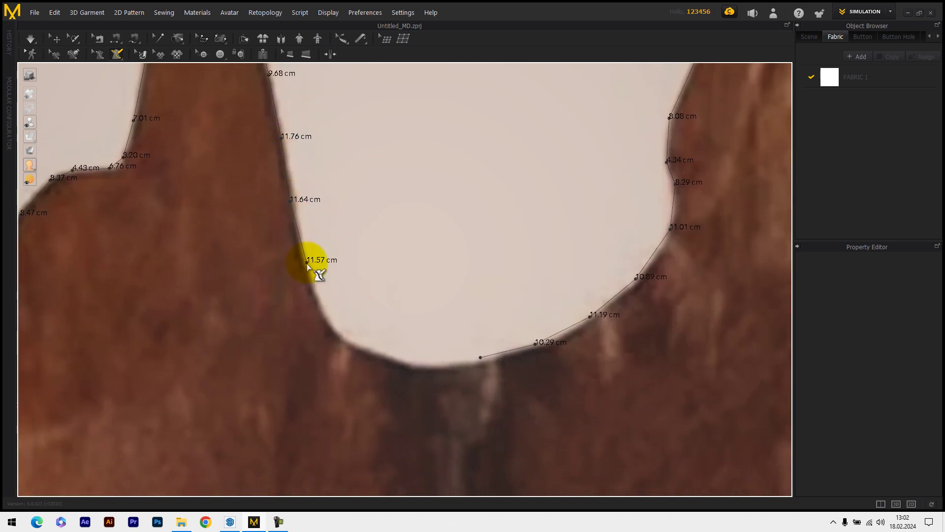
# Trace the neckline curve and close the polygon on its starting vertex
pyautogui.click(321, 311)
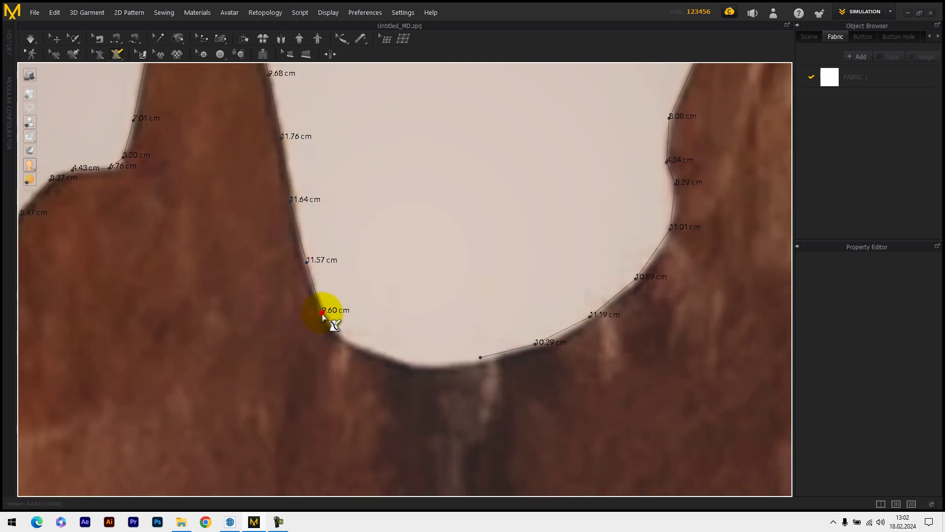
pyautogui.click(345, 339)
pyautogui.click(385, 356)
pyautogui.click(420, 366)
pyautogui.click(459, 367)
pyautogui.click(480, 359)
# Flatten the enclosed hide area with the Flatten option from the Line (Avatar) dropdown
pyautogui.scroll(-2, 408, 276)
pyautogui.scroll(-2, 413, 271)
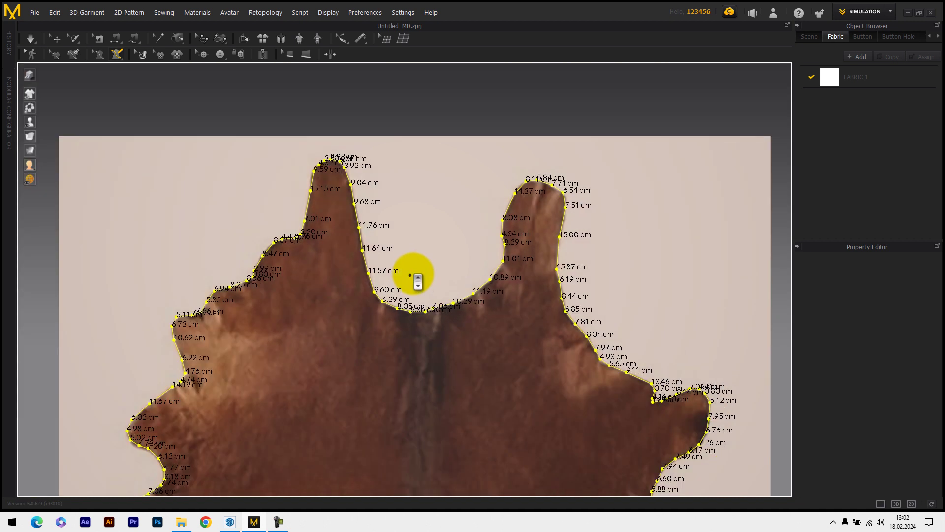
pyautogui.scroll(-3, 413, 270)
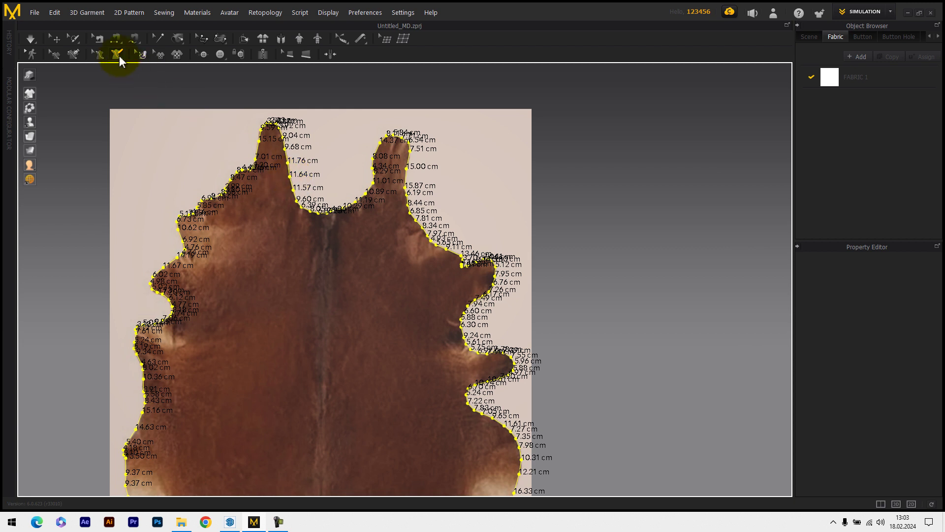
pyautogui.click(119, 54)
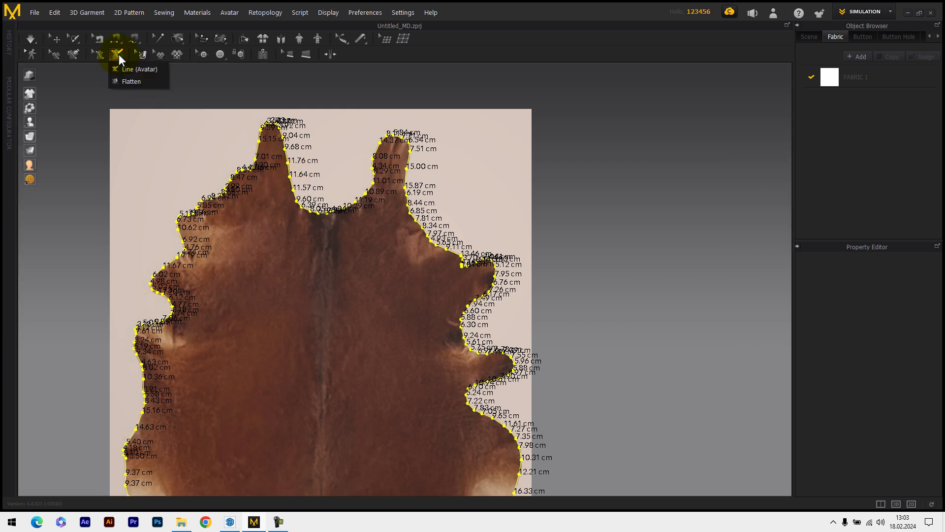
pyautogui.click(125, 81)
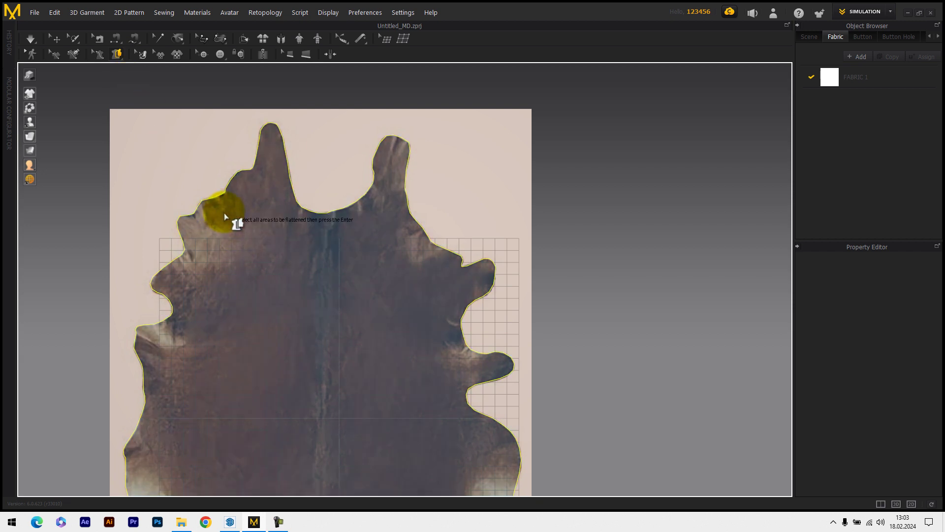
pyautogui.click(225, 216)
pyautogui.click(222, 215)
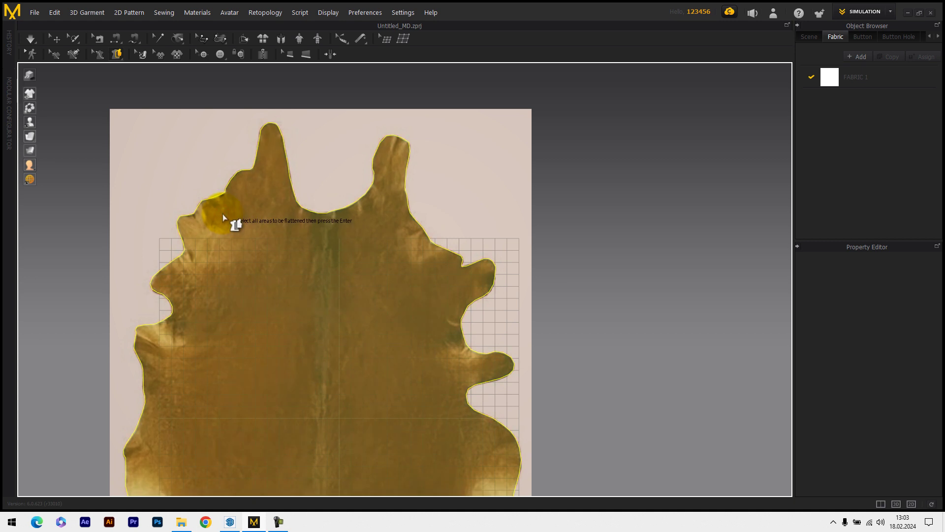
pyautogui.press('Return')
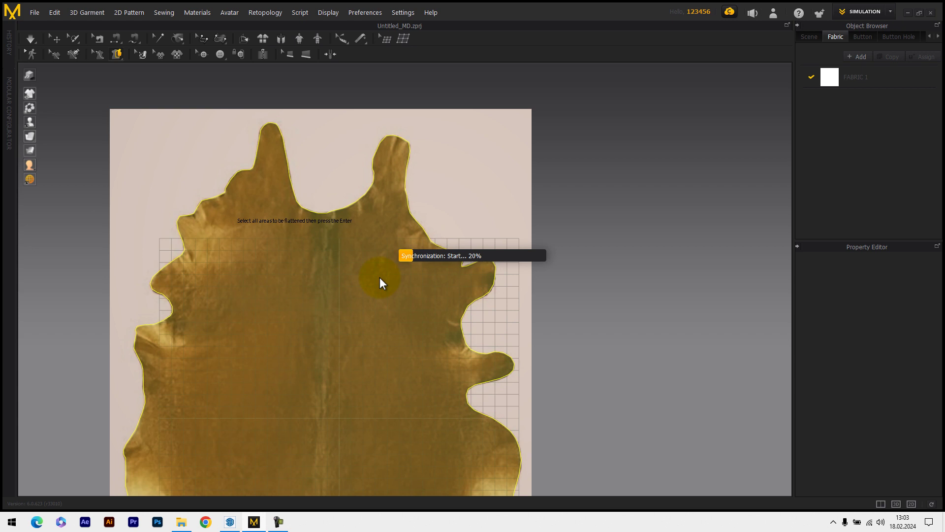
# Switch to the 3D + 2D split layout, centre the pattern, and select the hide mesh
pyautogui.scroll(-3, 379, 279)
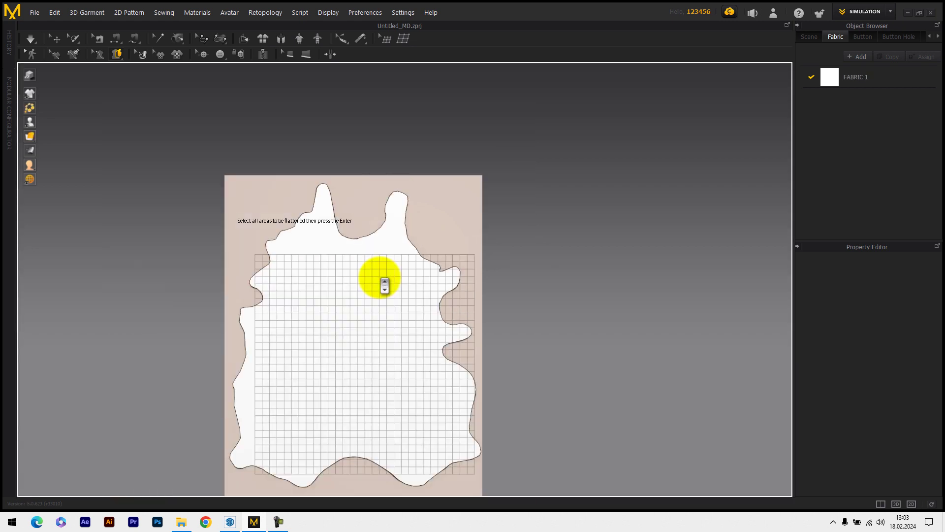
pyautogui.scroll(3, 385, 285)
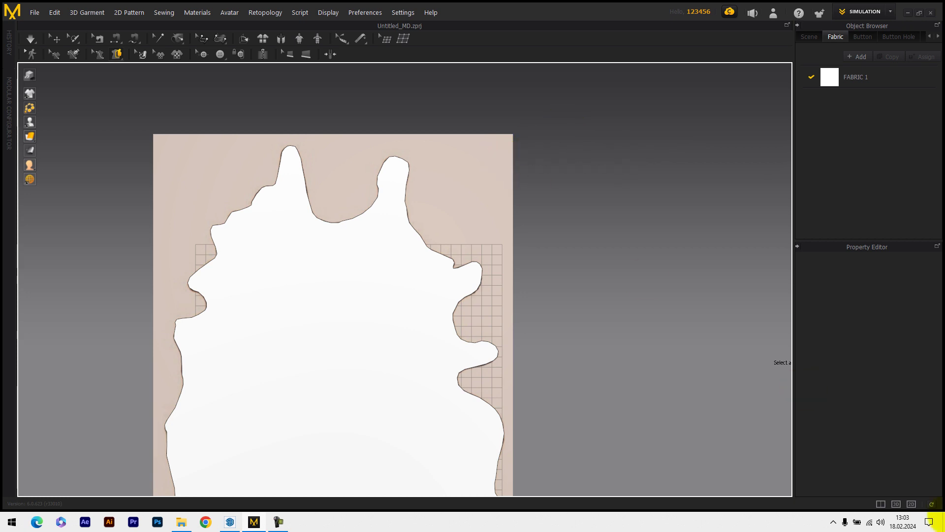
pyautogui.click(881, 504)
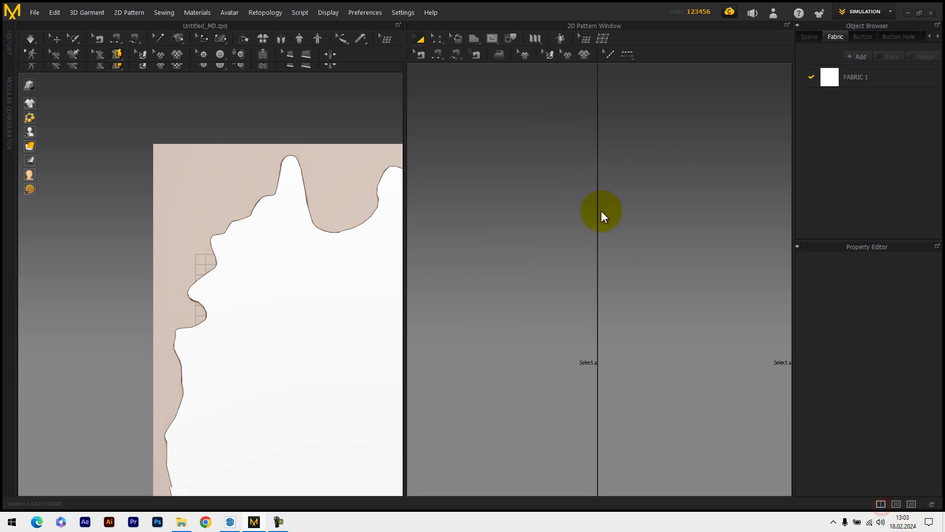
pyautogui.scroll(-5, 624, 286)
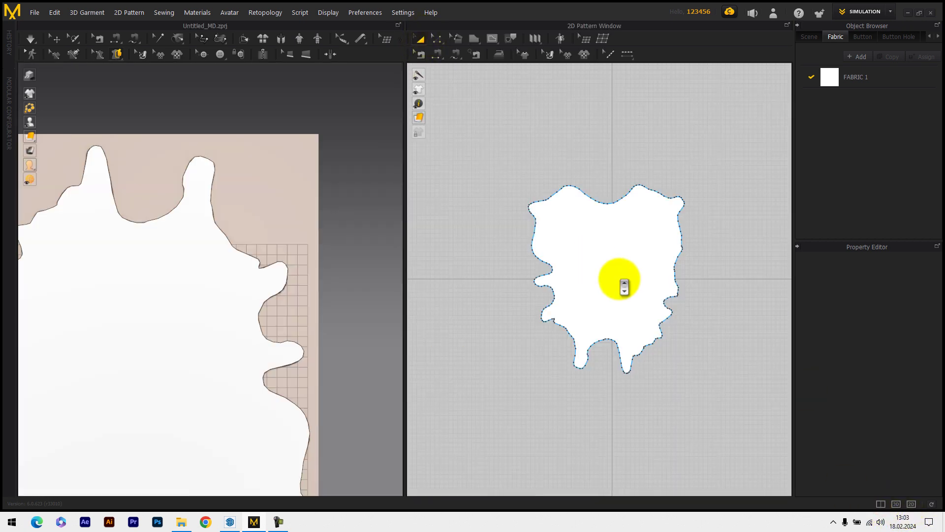
pyautogui.moveTo(625, 287); pyautogui.dragTo(647, 308, button='middle')
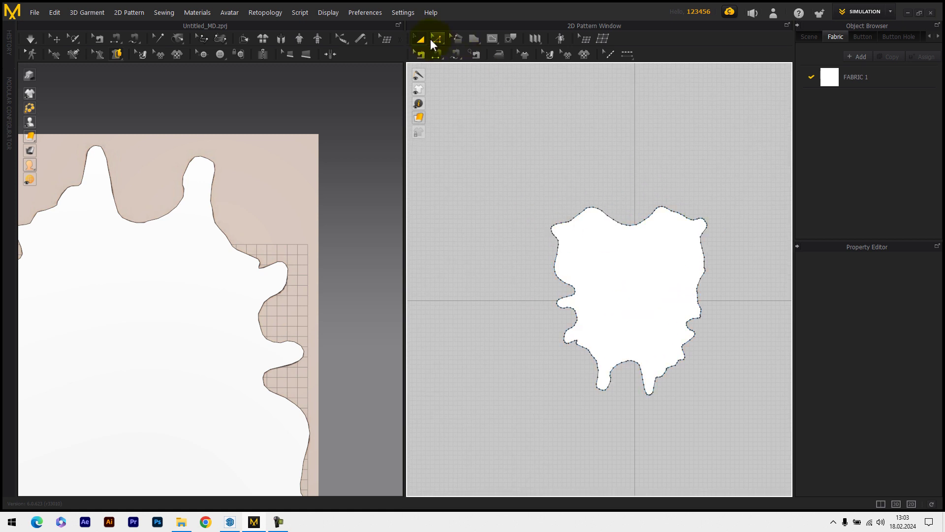
pyautogui.click(253, 164)
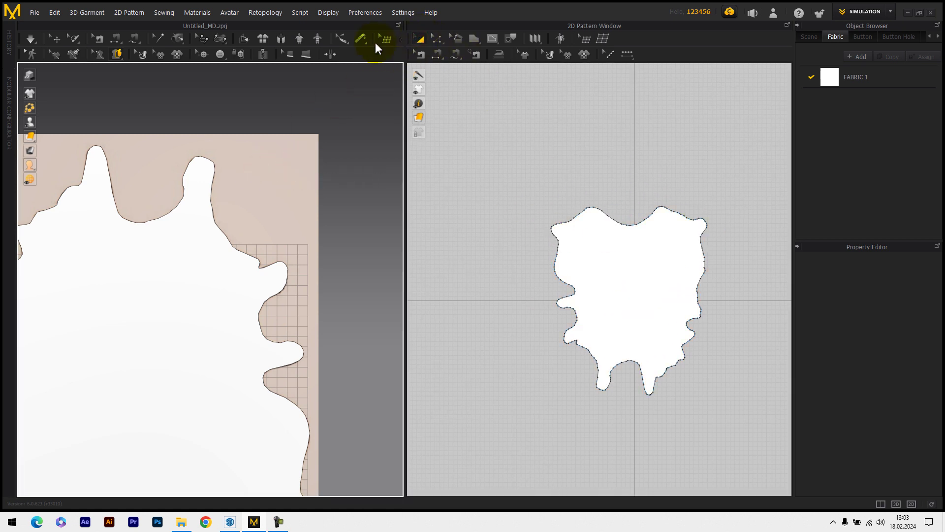
pyautogui.click(289, 171)
# Deselect the mesh, then zoom and orbit to view the white hide tilted
pyautogui.click(325, 191)
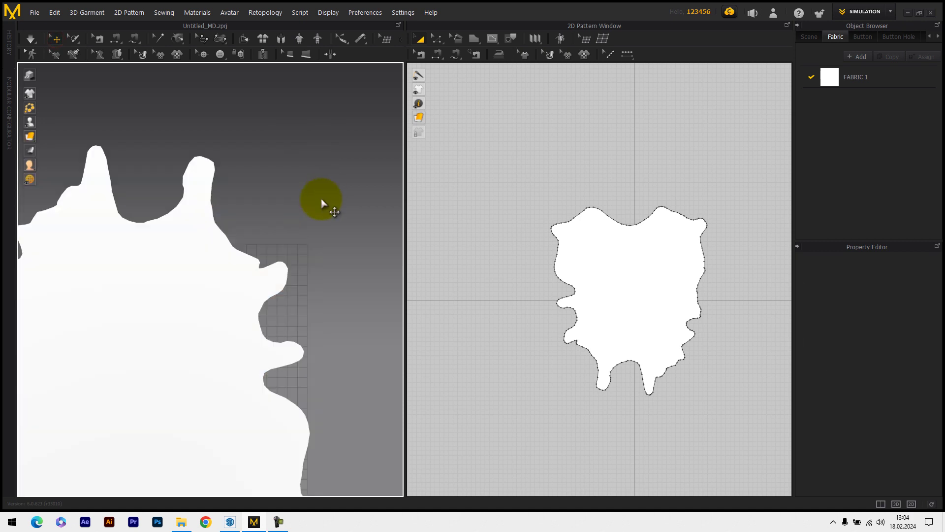
pyautogui.scroll(-3, 344, 207)
pyautogui.scroll(-2, 301, 257)
pyautogui.scroll(-1, 301, 257)
pyautogui.moveTo(310, 344)
pyautogui.mouseDown(button='right')
pyautogui.moveTo(274, 295)
pyautogui.moveTo(247, 215)
pyautogui.moveTo(266, 289)
pyautogui.moveTo(310, 260)
pyautogui.moveTo(252, 302)
pyautogui.mouseUp(button='right')
pyautogui.scroll(3, 311, 264)
pyautogui.scroll(-2, 311, 265)
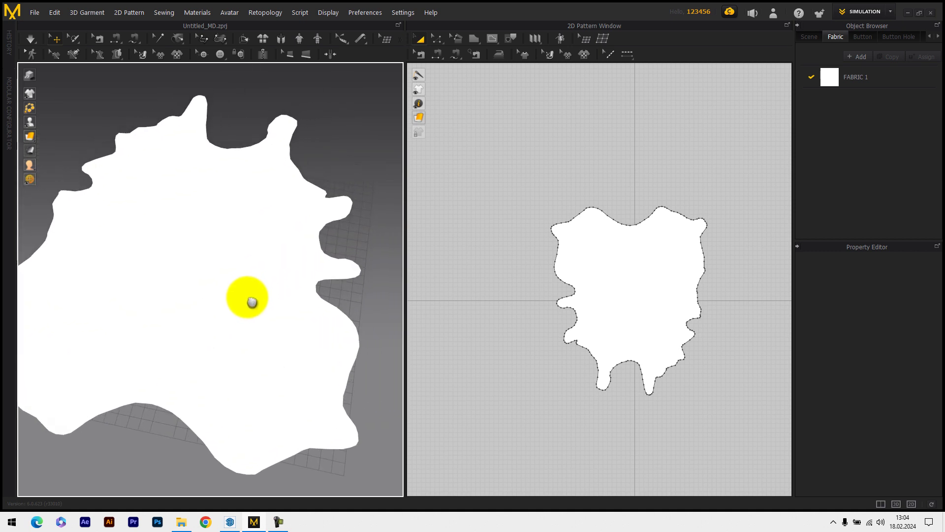